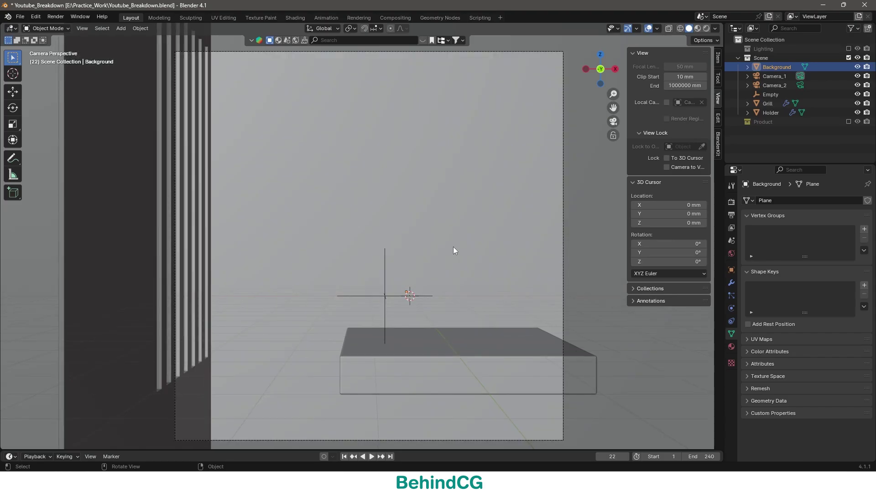
Leave camera view and orbit around the background setup from high and low angles
{"action": "key", "text": "KP_0"}
{"action": "scroll", "coordinate": [463, 266], "scroll_direction": "down", "scroll_amount": 3}
{"action": "scroll", "coordinate": [486, 302], "scroll_direction": "down", "scroll_amount": 3}
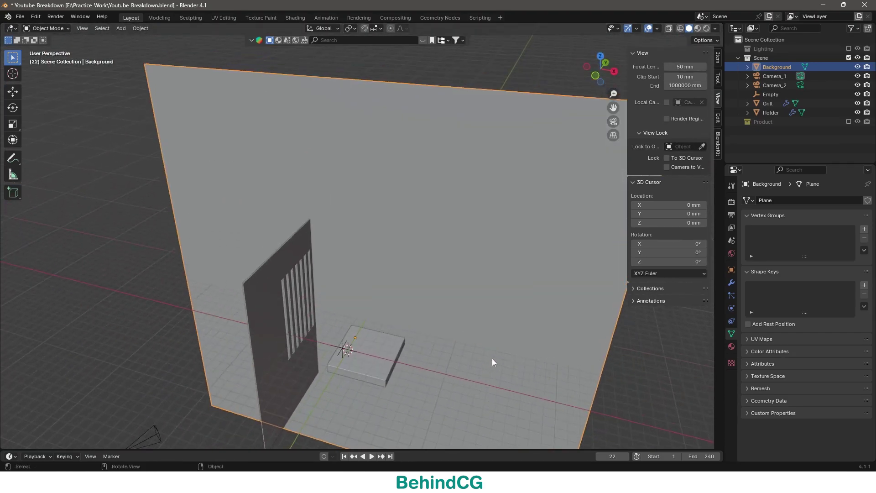
{"action": "middle_click_drag", "start_coordinate": [492, 359], "coordinate": [457, 310]}
{"action": "scroll", "coordinate": [456, 310], "scroll_direction": "down", "scroll_amount": 2}
{"action": "scroll", "coordinate": [476, 311], "scroll_direction": "up", "scroll_amount": 1}
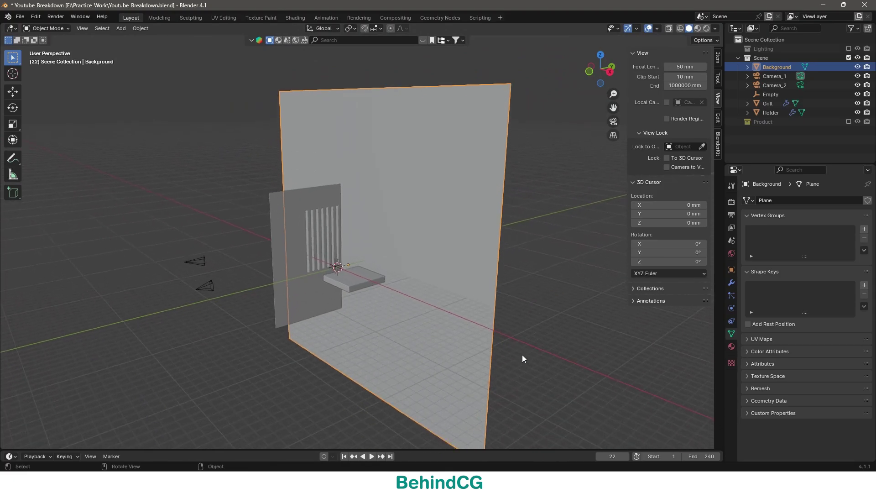
{"action": "scroll", "coordinate": [500, 338], "scroll_direction": "down", "scroll_amount": 2}
{"action": "scroll", "coordinate": [469, 320], "scroll_direction": "up", "scroll_amount": 2}
{"action": "middle_click_drag", "start_coordinate": [402, 279], "coordinate": [411, 213]}
{"action": "scroll", "coordinate": [412, 213], "scroll_direction": "up", "scroll_amount": 3}
{"action": "scroll", "coordinate": [401, 244], "scroll_direction": "up", "scroll_amount": 2}
{"action": "middle_click_drag", "start_coordinate": [401, 244], "coordinate": [452, 281]}
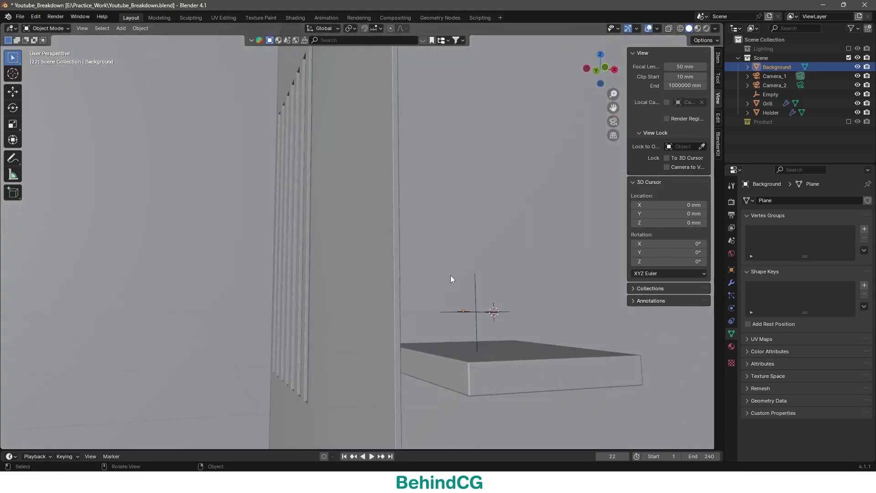
Select the Holder shelf and then the Grill panel, orbiting to inspect each
{"action": "left_click", "coordinate": [478, 381]}
{"action": "middle_click_drag", "start_coordinate": [478, 381], "coordinate": [420, 249]}
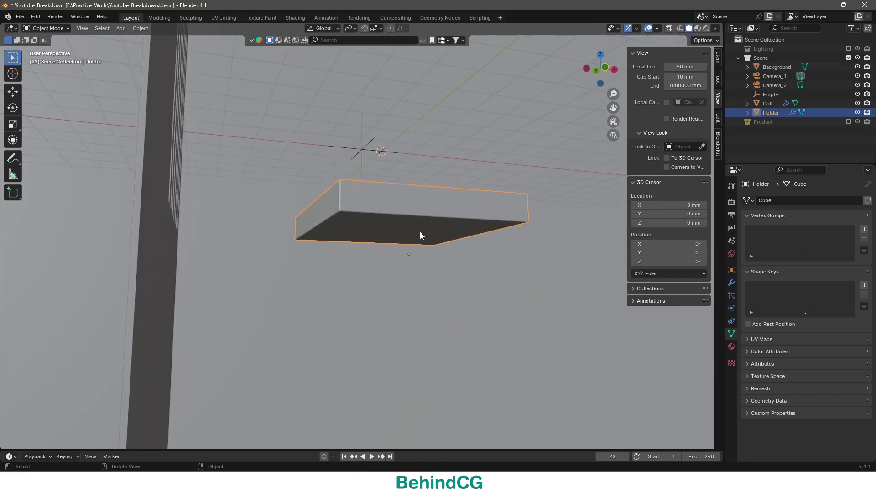
{"action": "mouse_move", "coordinate": [419, 235]}
{"action": "middle_mouse_down"}
{"action": "mouse_move", "coordinate": [431, 194]}
{"action": "mouse_move", "coordinate": [511, 250]}
{"action": "mouse_move", "coordinate": [453, 266]}
{"action": "mouse_move", "coordinate": [299, 277]}
{"action": "mouse_move", "coordinate": [294, 156]}
{"action": "middle_mouse_up"}
{"action": "left_click", "coordinate": [293, 156]}
{"action": "middle_click_drag", "start_coordinate": [419, 187], "coordinate": [438, 176]}
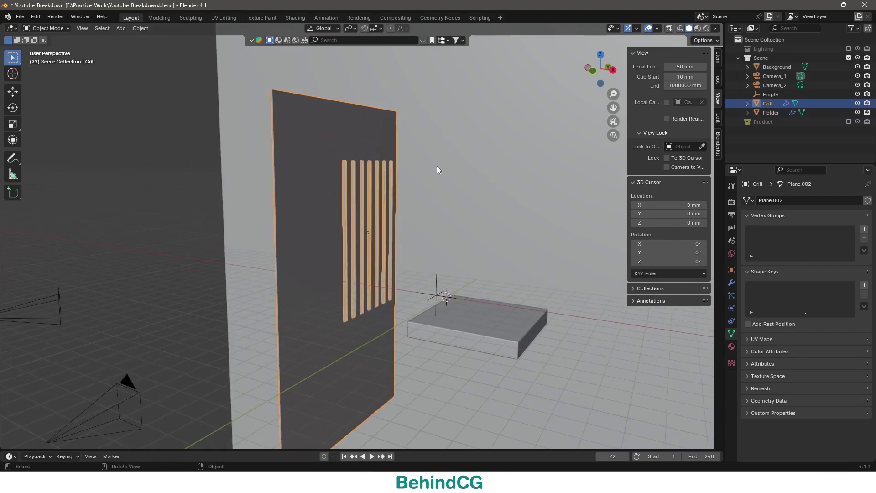
{"action": "scroll", "coordinate": [411, 172], "scroll_direction": "up", "scroll_amount": 3}
{"action": "mouse_move", "coordinate": [352, 173]}
{"action": "middle_mouse_down", "text": "shift"}
{"action": "mouse_move", "coordinate": [361, 242]}
{"action": "mouse_move", "coordinate": [349, 196]}
{"action": "mouse_move", "coordinate": [355, 228]}
{"action": "middle_mouse_up", "text": "shift"}
{"action": "scroll", "coordinate": [361, 241], "scroll_direction": "up", "scroll_amount": 2}
{"action": "key", "text": "alt+a"}
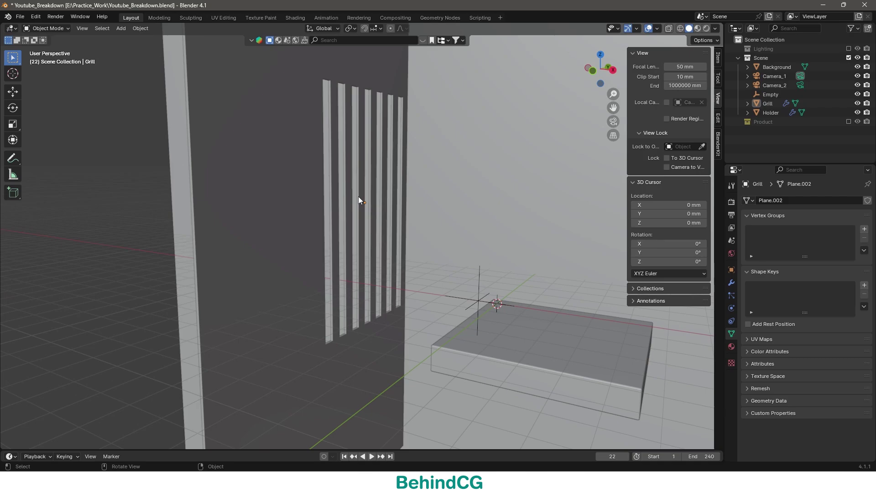
{"action": "scroll", "coordinate": [358, 197], "scroll_direction": "down", "scroll_amount": 5}
{"action": "left_click", "coordinate": [328, 158]}
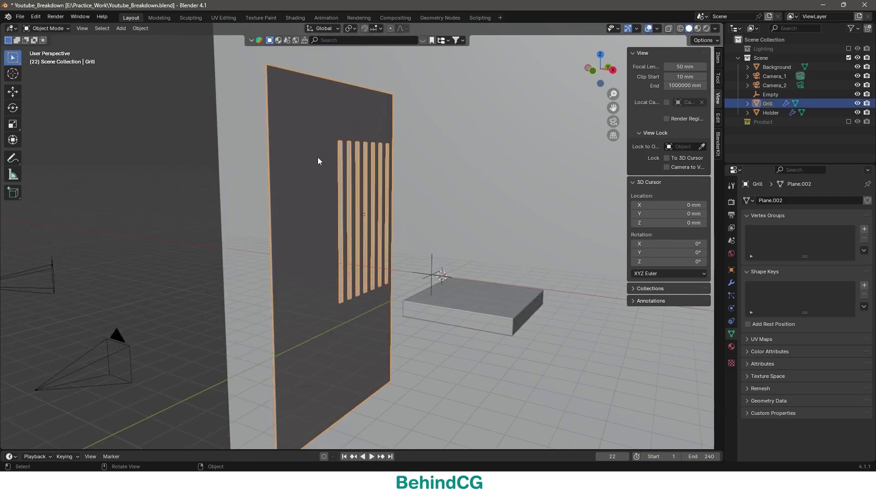
{"action": "middle_click_drag", "start_coordinate": [318, 161], "coordinate": [323, 161]}
{"action": "scroll", "coordinate": [424, 248], "scroll_direction": "down", "scroll_amount": 5}
{"action": "scroll", "coordinate": [424, 266], "scroll_direction": "up", "scroll_amount": 4}
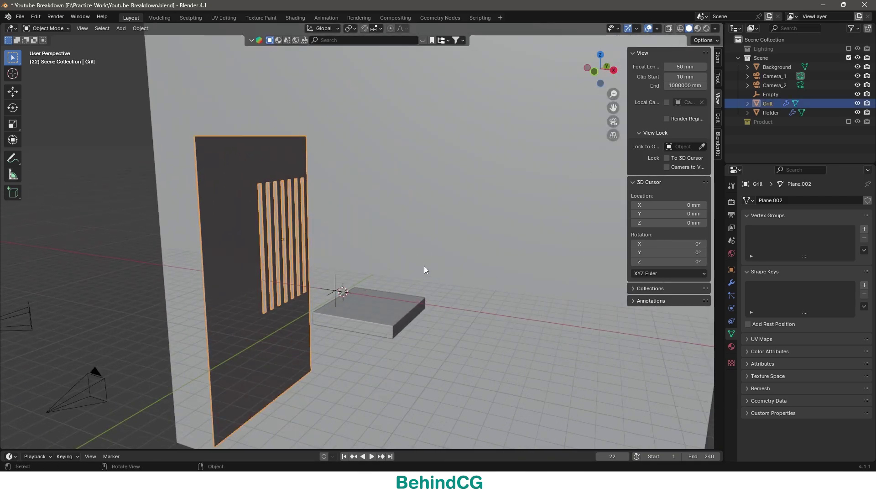
Switch the viewport to Material Preview shading and orbit the textured scene
{"action": "key", "text": "z"}
{"action": "left_click", "coordinate": [433, 406]}
{"action": "middle_click_drag", "start_coordinate": [393, 284], "coordinate": [457, 226]}
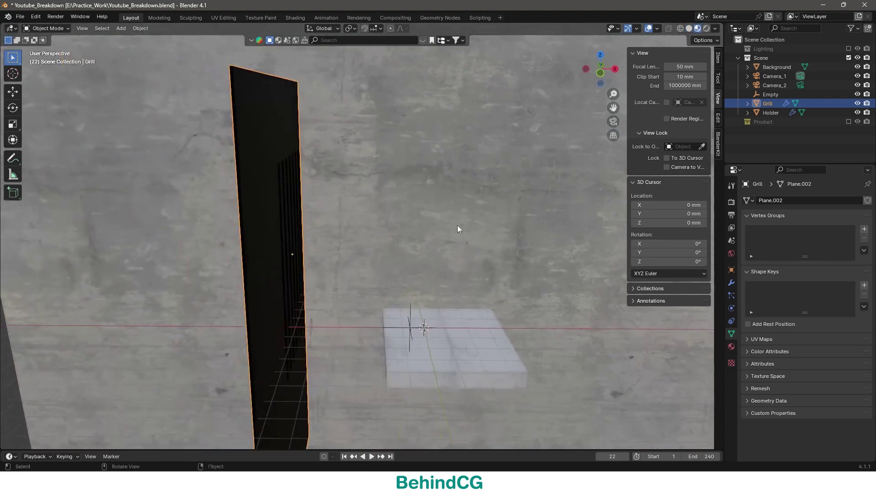
Select the Background wall and Grill panel while orbiting to face the concrete wall
{"action": "left_click", "coordinate": [459, 226]}
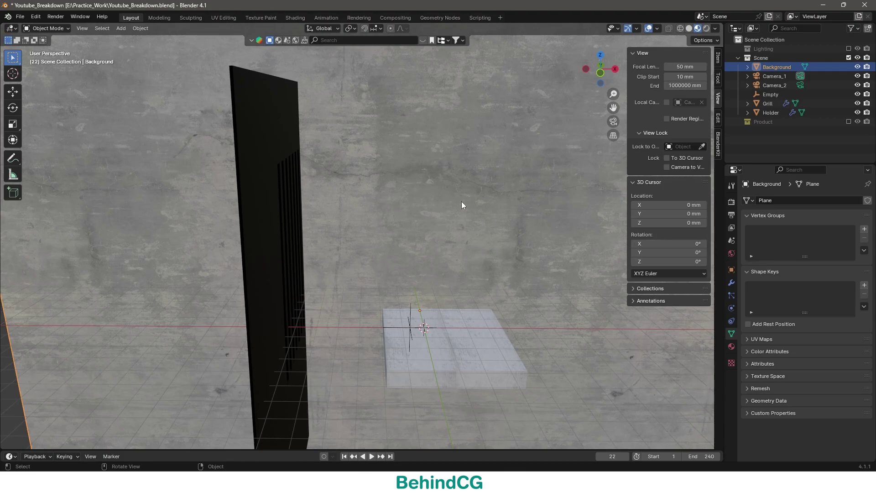
{"action": "mouse_move", "coordinate": [460, 221]}
{"action": "middle_mouse_down"}
{"action": "mouse_move", "coordinate": [479, 247]}
{"action": "mouse_move", "coordinate": [386, 209]}
{"action": "middle_mouse_up"}
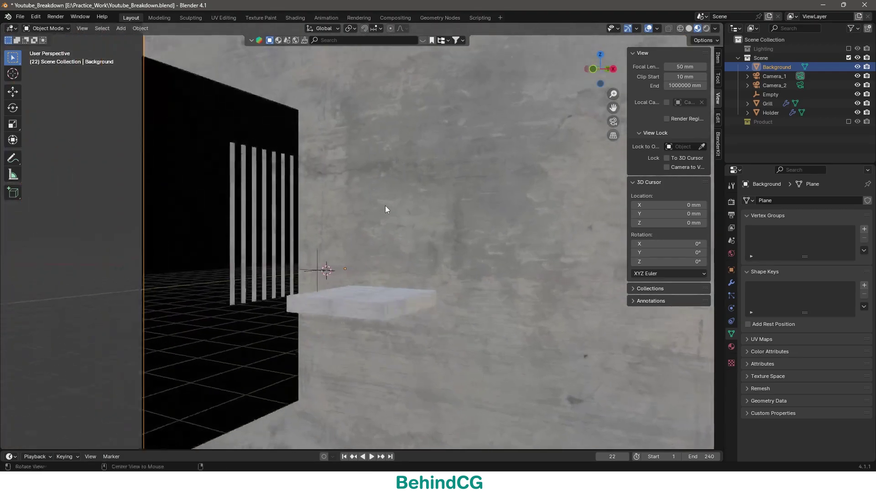
{"action": "left_click", "coordinate": [198, 167]}
{"action": "middle_click_drag", "start_coordinate": [197, 166], "coordinate": [273, 136]}
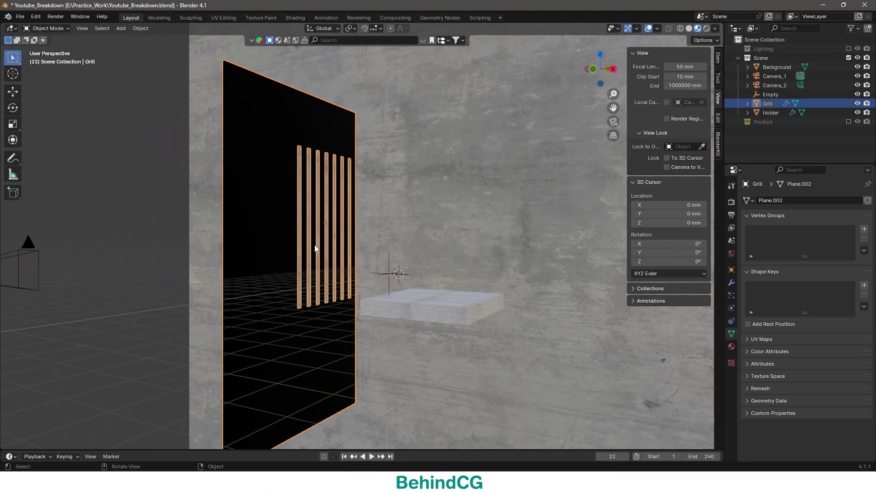
{"action": "middle_click_drag", "start_coordinate": [315, 249], "coordinate": [409, 273]}
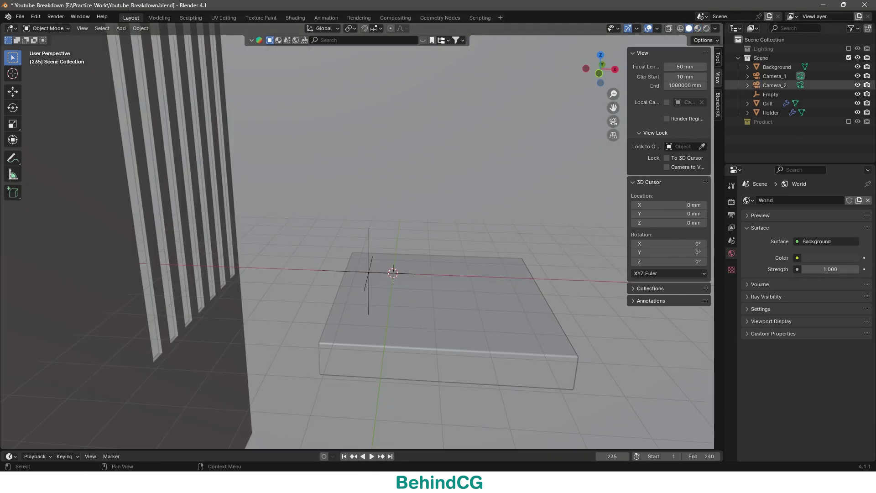
Include the Product collection in the View Layer and view the bottle from the front
{"action": "left_click", "coordinate": [849, 122]}
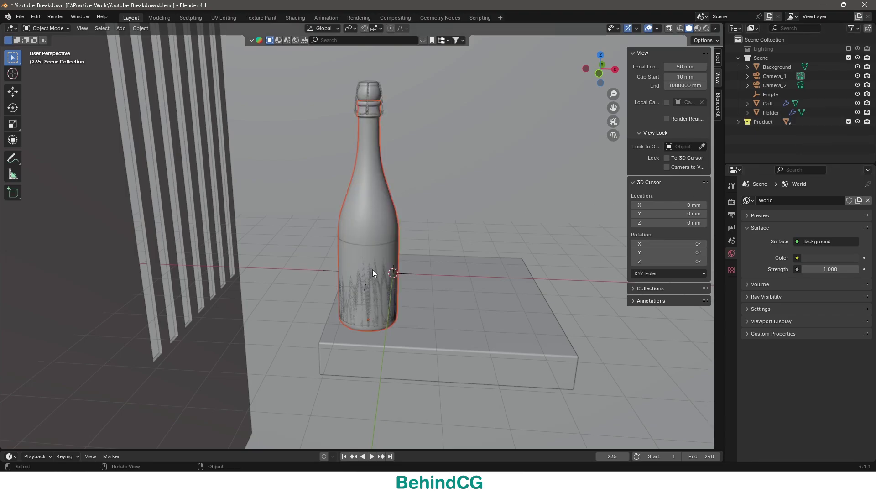
{"action": "mouse_move", "coordinate": [373, 269]}
{"action": "middle_mouse_down"}
{"action": "mouse_move", "coordinate": [363, 215]}
{"action": "mouse_move", "coordinate": [352, 241]}
{"action": "middle_mouse_up"}
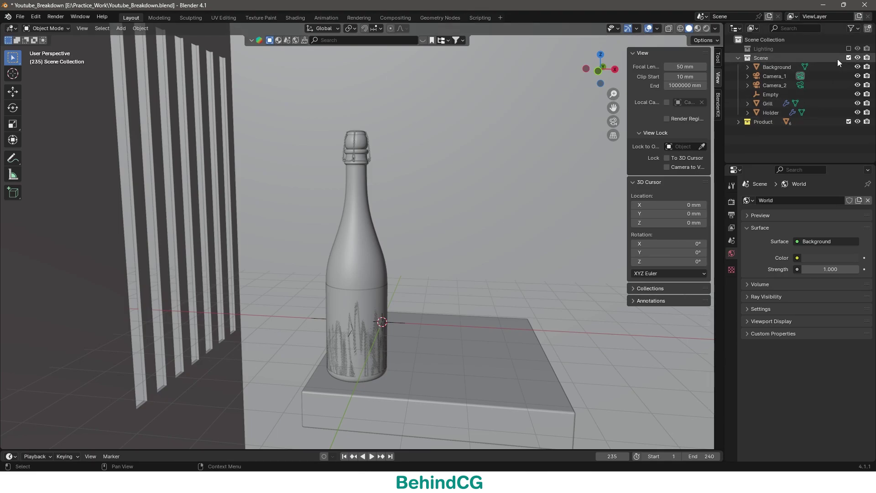
Exclude the Scene collection, switch to Material Preview, and select the champagne bottle
{"action": "left_click", "coordinate": [849, 58]}
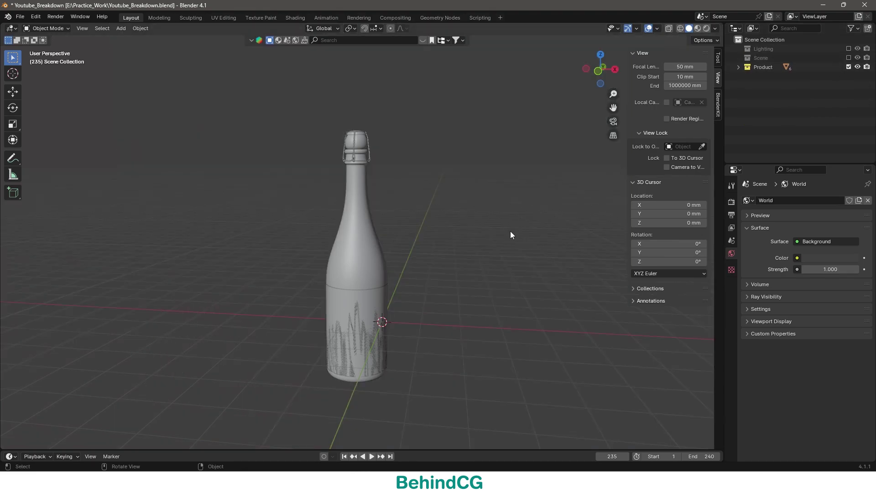
{"action": "scroll", "coordinate": [401, 259], "scroll_direction": "up", "scroll_amount": 2}
{"action": "middle_click_drag", "start_coordinate": [400, 258], "coordinate": [390, 279]}
{"action": "scroll", "coordinate": [431, 271], "scroll_direction": "up", "scroll_amount": 3}
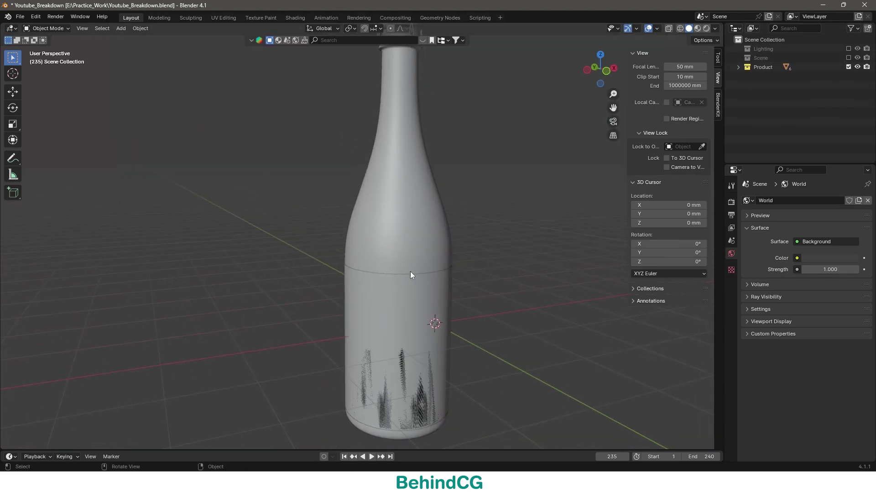
{"action": "key", "text": "z"}
{"action": "left_click", "coordinate": [401, 380]}
{"action": "scroll", "coordinate": [424, 235], "scroll_direction": "up", "scroll_amount": 2}
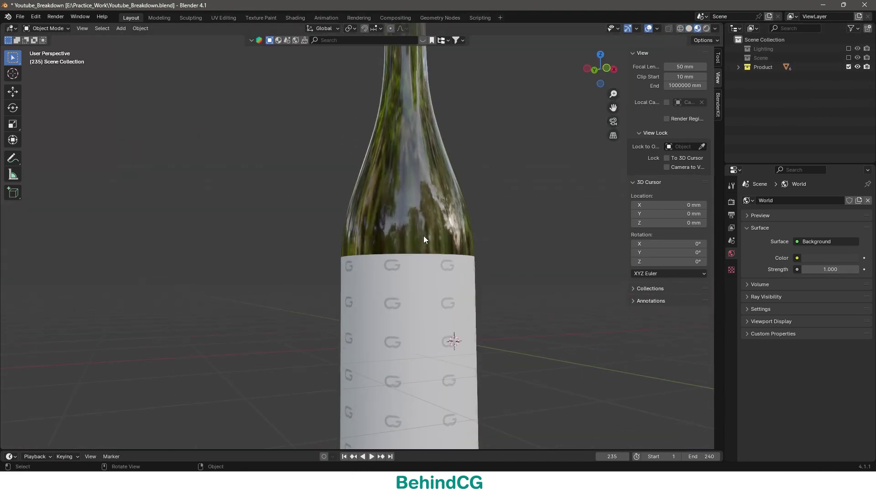
{"action": "left_click", "coordinate": [436, 241]}
{"action": "scroll", "coordinate": [409, 245], "scroll_direction": "up", "scroll_amount": 2}
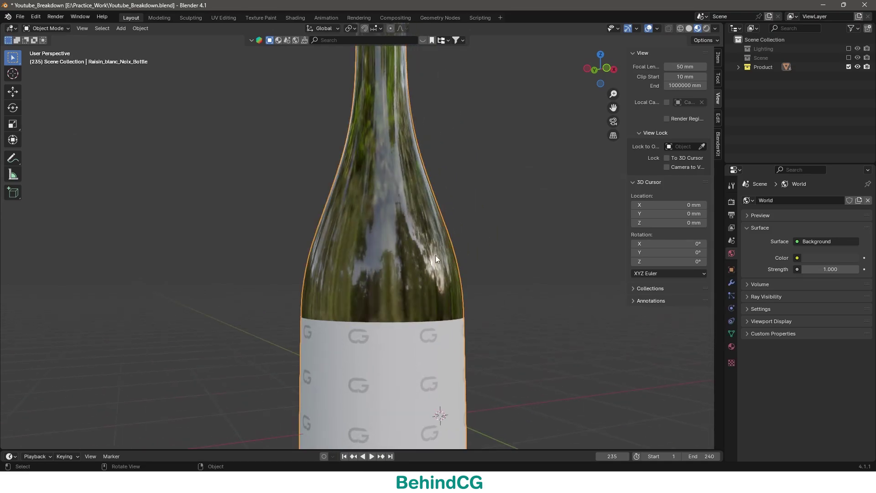
{"action": "middle_click_drag", "start_coordinate": [428, 258], "coordinate": [419, 266]}
{"action": "scroll", "coordinate": [419, 266], "scroll_direction": "up", "scroll_amount": 2}
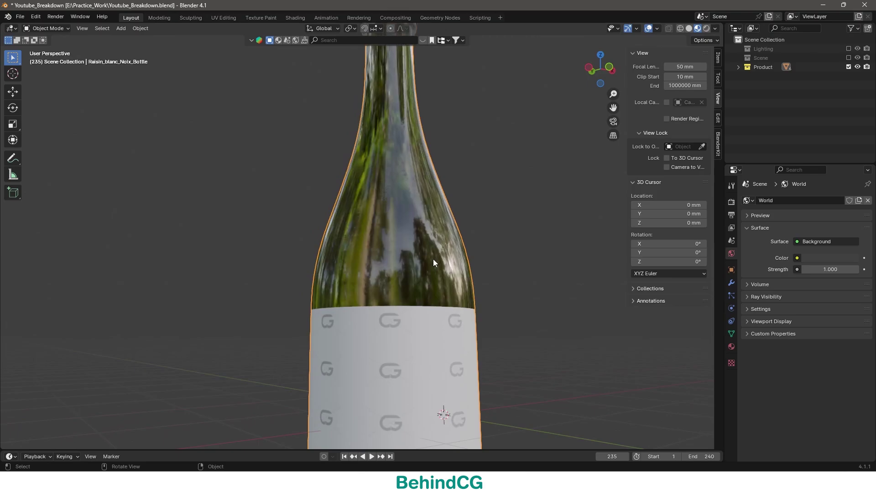
{"action": "scroll", "coordinate": [434, 259], "scroll_direction": "up", "scroll_amount": 1}
{"action": "scroll", "coordinate": [452, 256], "scroll_direction": "down", "scroll_amount": 2}
{"action": "scroll", "coordinate": [435, 235], "scroll_direction": "down", "scroll_amount": 1}
{"action": "scroll", "coordinate": [429, 257], "scroll_direction": "down", "scroll_amount": 2}
{"action": "scroll", "coordinate": [425, 267], "scroll_direction": "down", "scroll_amount": 1}
{"action": "scroll", "coordinate": [423, 256], "scroll_direction": "down", "scroll_amount": 1}
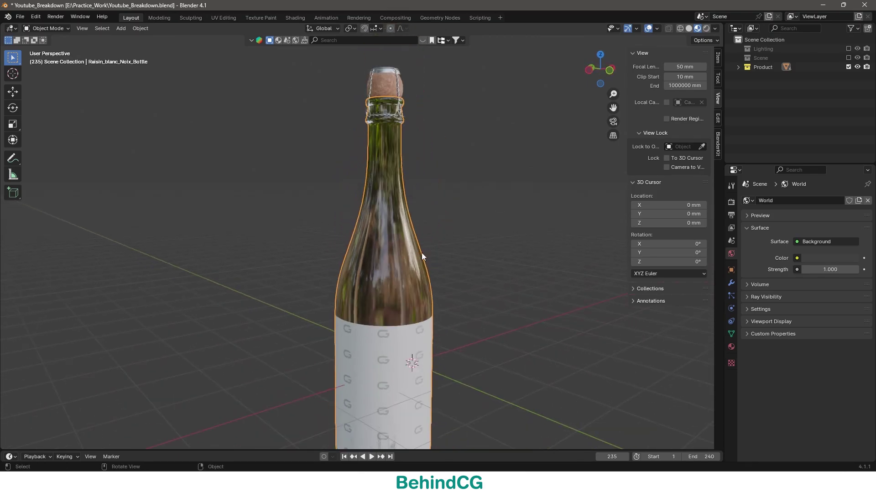
Set the World colour to an Environment Texture and browse to the HDRIs folder
{"action": "left_click", "coordinate": [798, 257]}
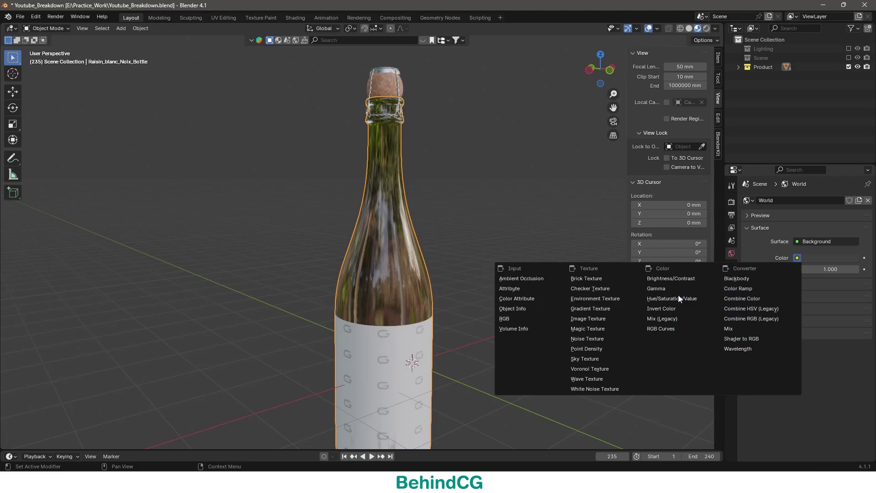
{"action": "left_click", "coordinate": [630, 299]}
{"action": "left_click", "coordinate": [846, 271]}
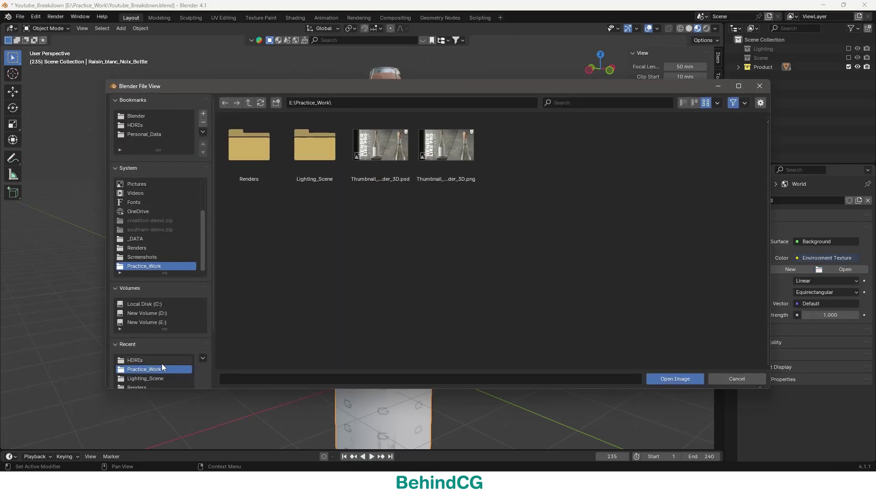
{"action": "left_click", "coordinate": [166, 359]}
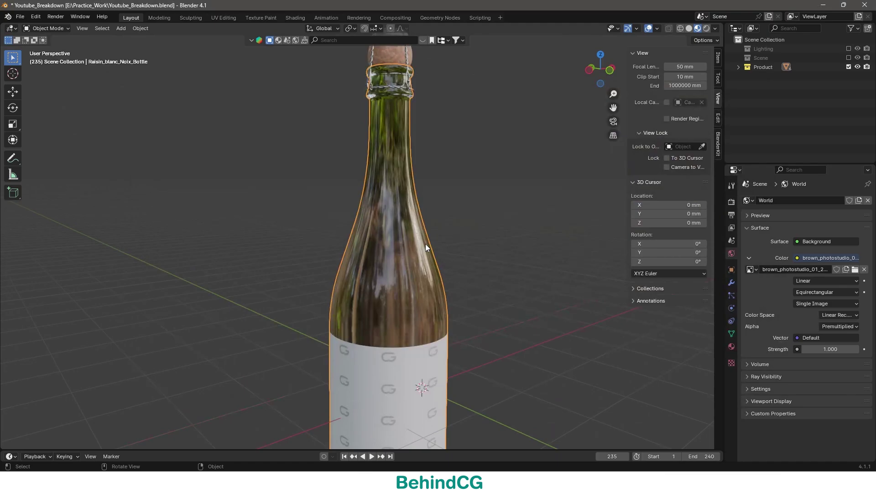
Switch the viewport to Rendered shading and orbit close to the bottle
{"action": "key", "text": "z"}
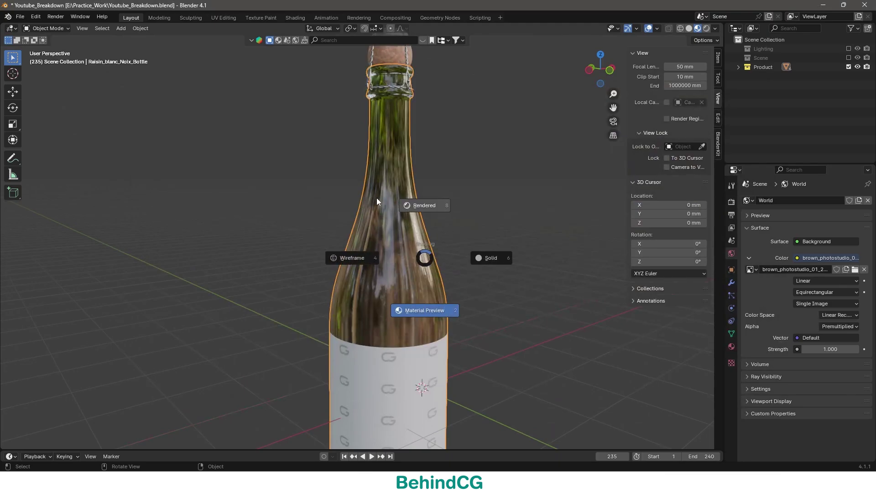
{"action": "left_click", "coordinate": [422, 205]}
{"action": "mouse_move", "coordinate": [424, 227]}
{"action": "middle_mouse_down"}
{"action": "mouse_move", "coordinate": [482, 207]}
{"action": "mouse_move", "coordinate": [444, 229]}
{"action": "middle_mouse_up"}
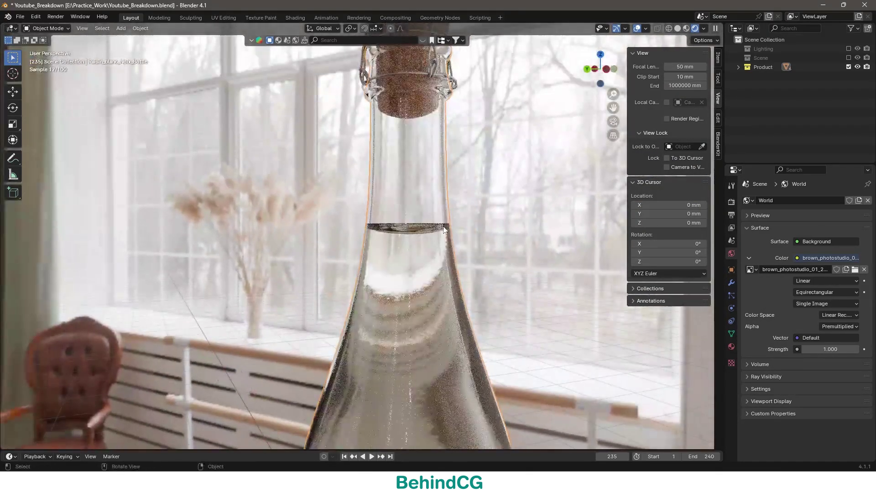
{"action": "scroll", "coordinate": [444, 229], "scroll_direction": "up", "scroll_amount": 2}
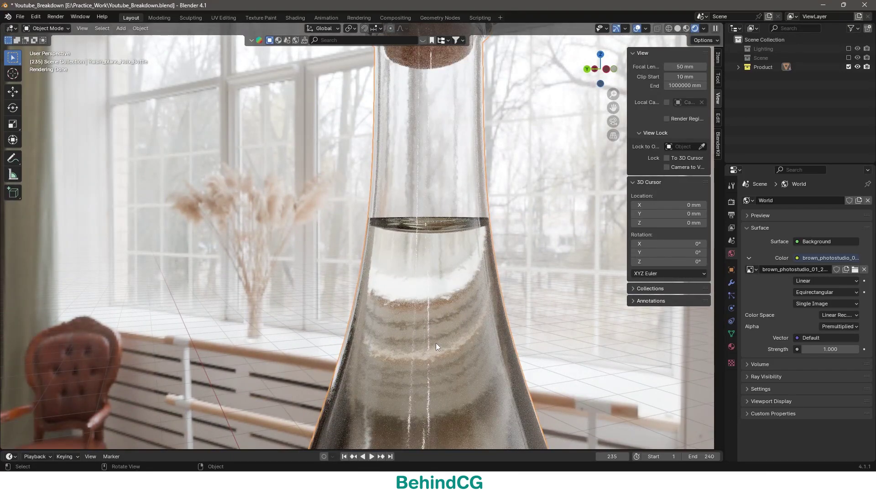
{"action": "scroll", "coordinate": [430, 324], "scroll_direction": "down", "scroll_amount": 1}
{"action": "scroll", "coordinate": [449, 333], "scroll_direction": "down", "scroll_amount": 1}
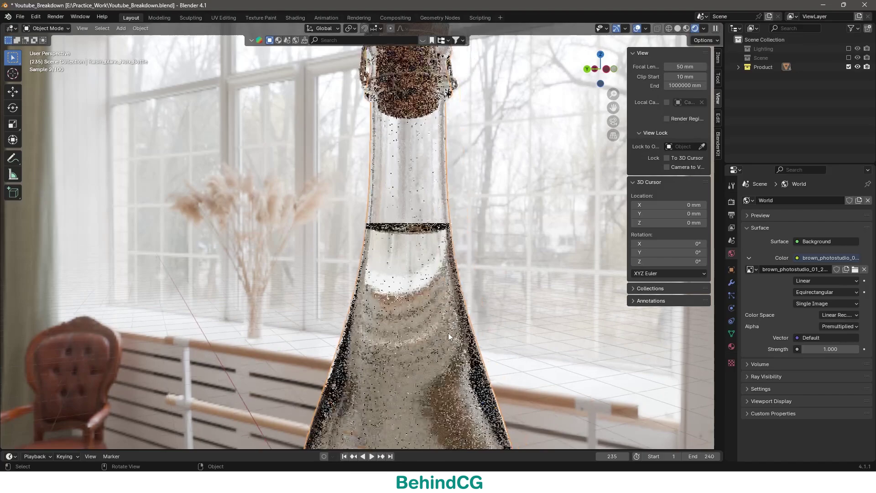
{"action": "scroll", "coordinate": [404, 329], "scroll_direction": "down", "scroll_amount": 1}
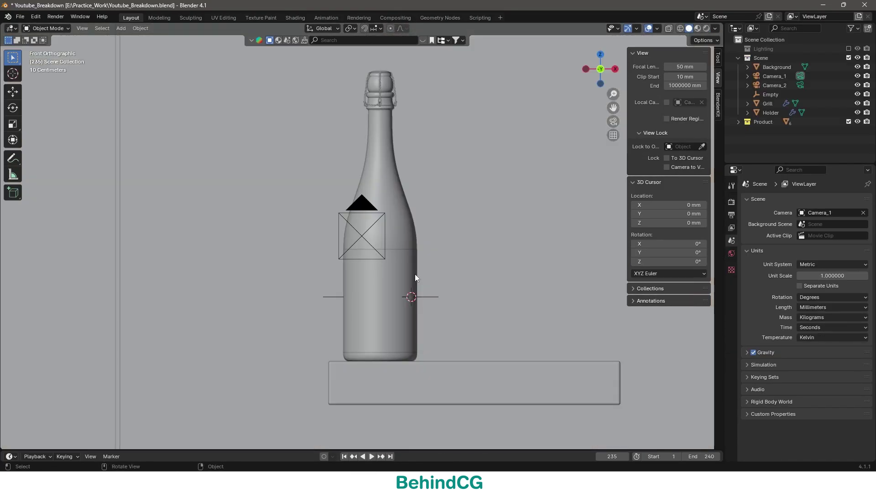
Orbit above the shelf, then view through the camera in Rendered shading
{"action": "middle_click_drag", "start_coordinate": [414, 204], "coordinate": [376, 262]}
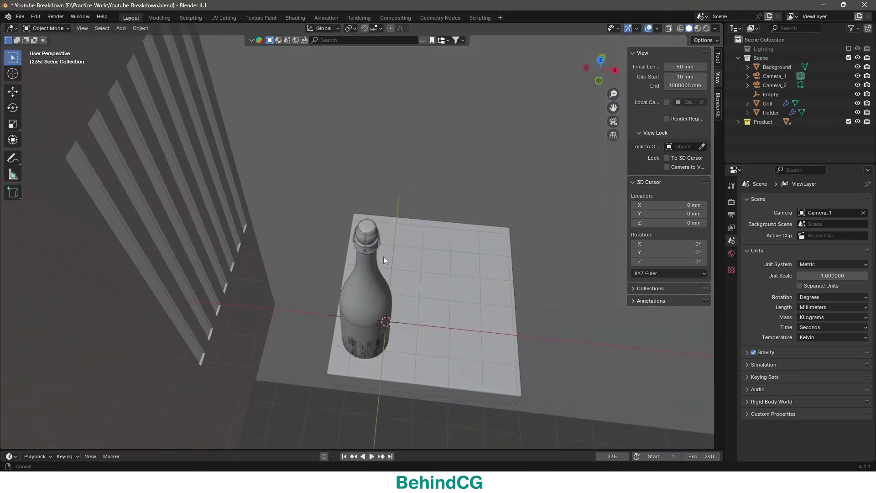
{"action": "key", "text": "KP_0"}
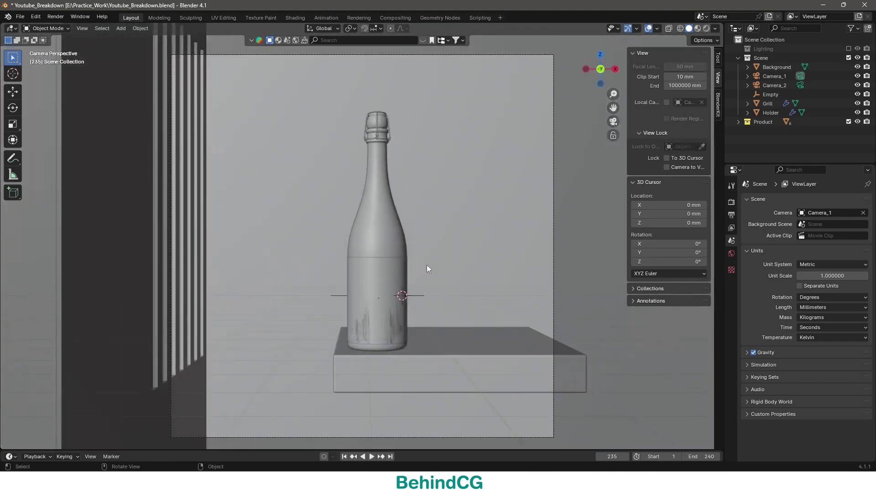
{"action": "key", "text": "z"}
{"action": "left_click", "coordinate": [429, 212]}
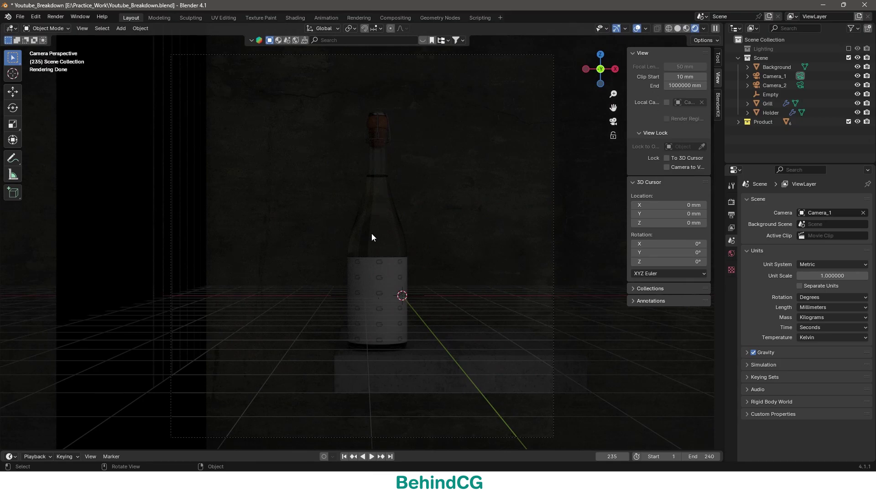
Enable and expand the Lighting collection, selecting the Reflector and then the Area light
{"action": "left_click", "coordinate": [849, 49]}
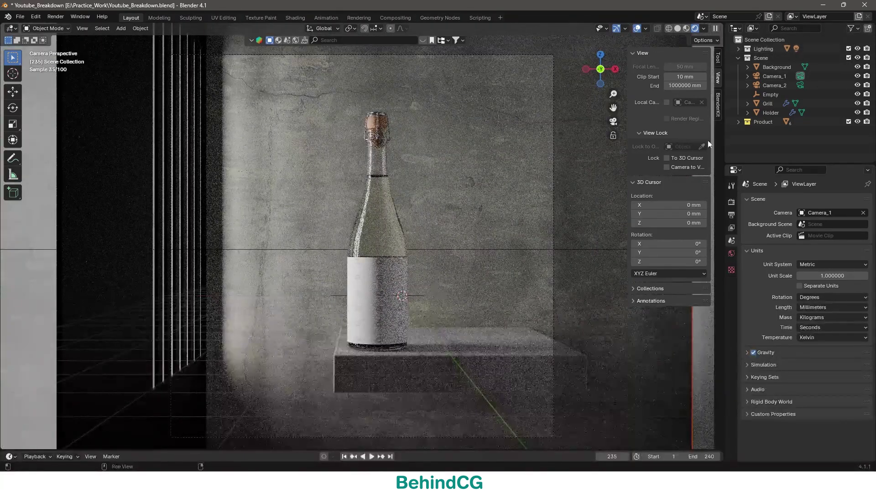
{"action": "left_click", "coordinate": [738, 49]}
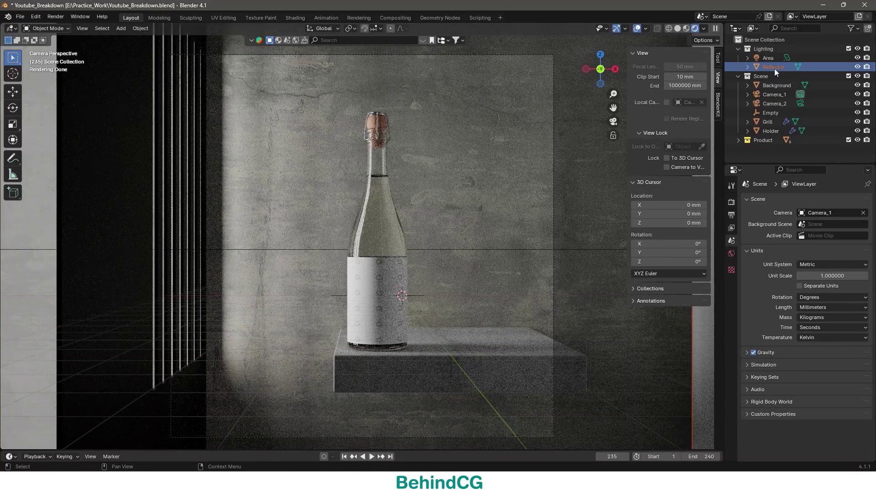
{"action": "left_click", "coordinate": [774, 66]}
{"action": "left_click", "coordinate": [768, 58]}
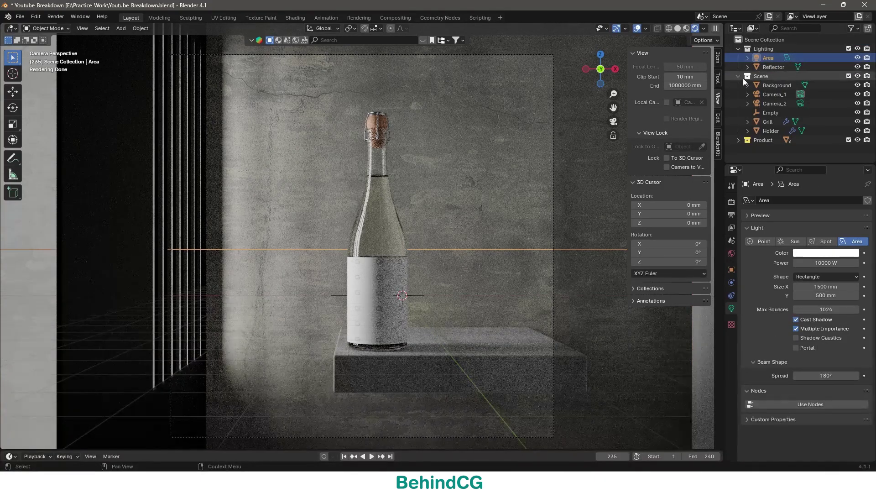
Orbit around the wall, grill and bottle, then select the Reflector wall
{"action": "mouse_move", "coordinate": [410, 227]}
{"action": "middle_mouse_down"}
{"action": "mouse_move", "coordinate": [354, 248]}
{"action": "mouse_move", "coordinate": [304, 309]}
{"action": "middle_mouse_up"}
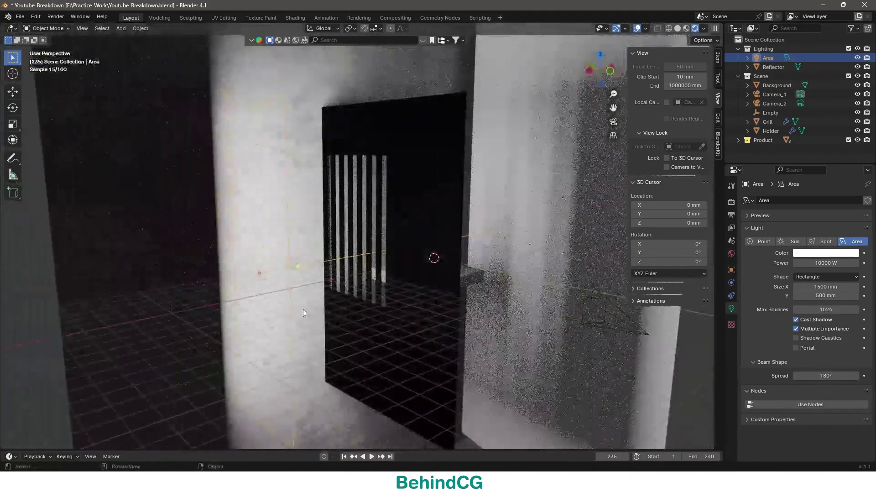
{"action": "middle_click_drag", "start_coordinate": [275, 279], "coordinate": [298, 281]}
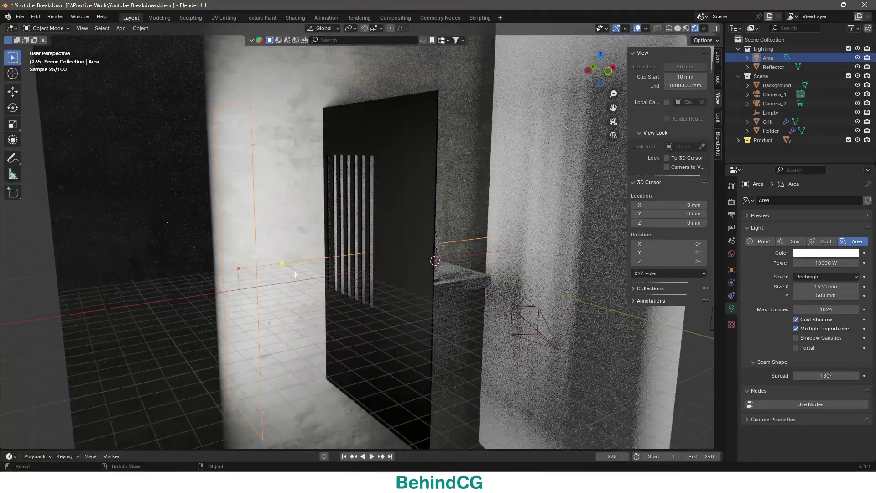
{"action": "middle_click_drag", "start_coordinate": [298, 282], "coordinate": [243, 252]}
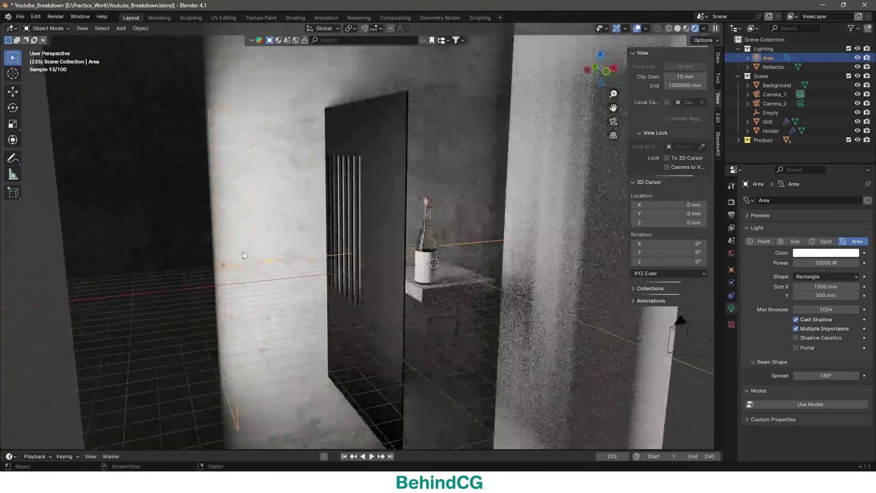
{"action": "mouse_move", "coordinate": [442, 252]}
{"action": "middle_mouse_down"}
{"action": "mouse_move", "coordinate": [458, 240]}
{"action": "mouse_move", "coordinate": [548, 237]}
{"action": "middle_mouse_up"}
{"action": "left_click", "coordinate": [458, 240]}
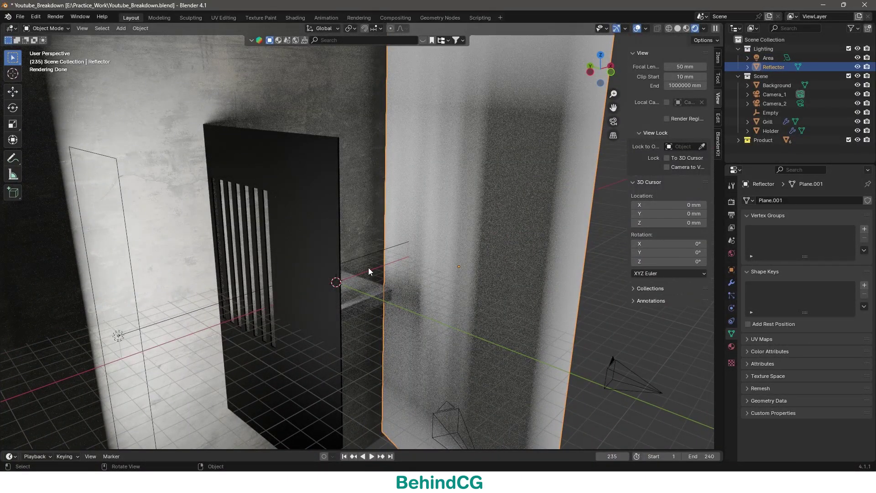
In camera view, hide the Reflector and compare solid and rendered shading
{"action": "key", "text": "KP_0"}
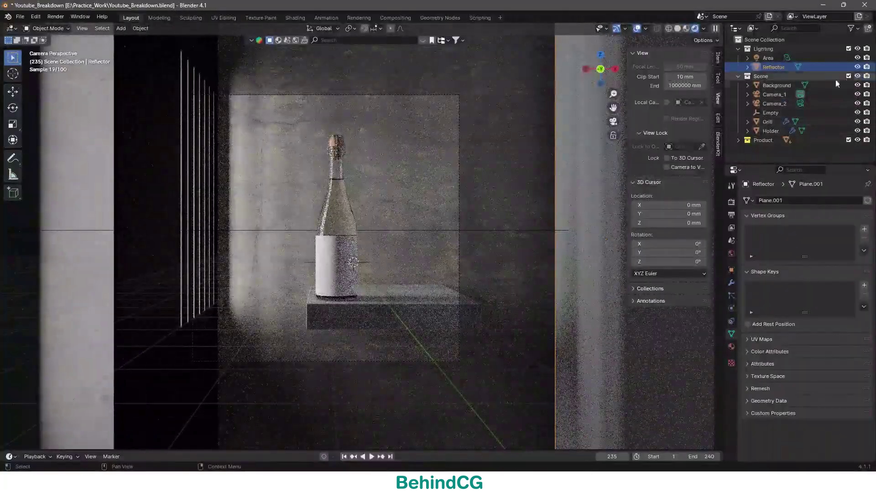
{"action": "left_click", "coordinate": [858, 67]}
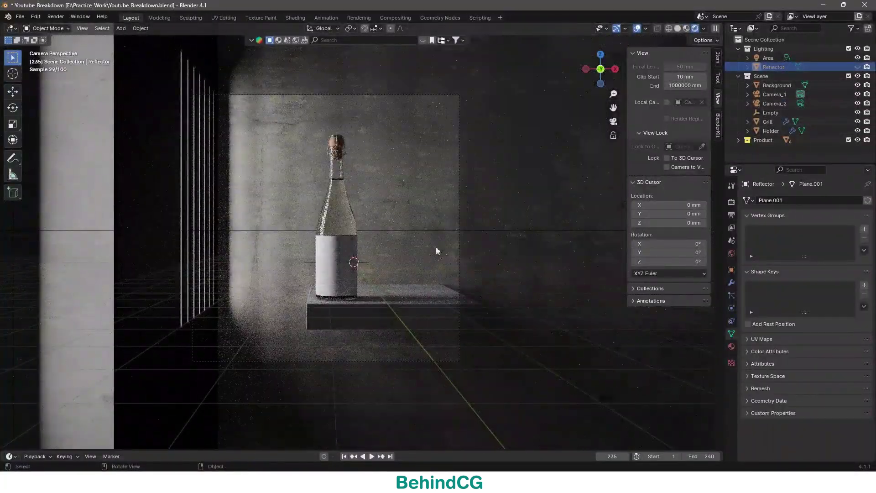
{"action": "scroll", "coordinate": [356, 261], "scroll_direction": "up", "scroll_amount": 2}
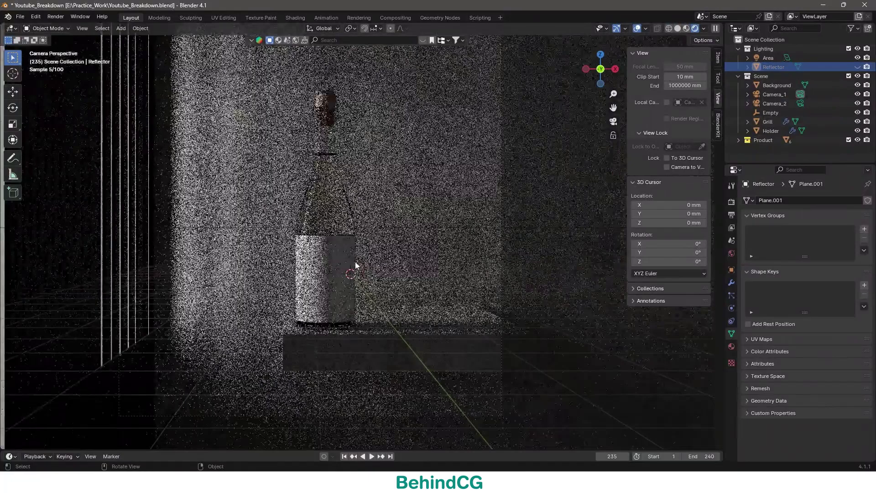
{"action": "scroll", "coordinate": [396, 255], "scroll_direction": "down", "scroll_amount": 4}
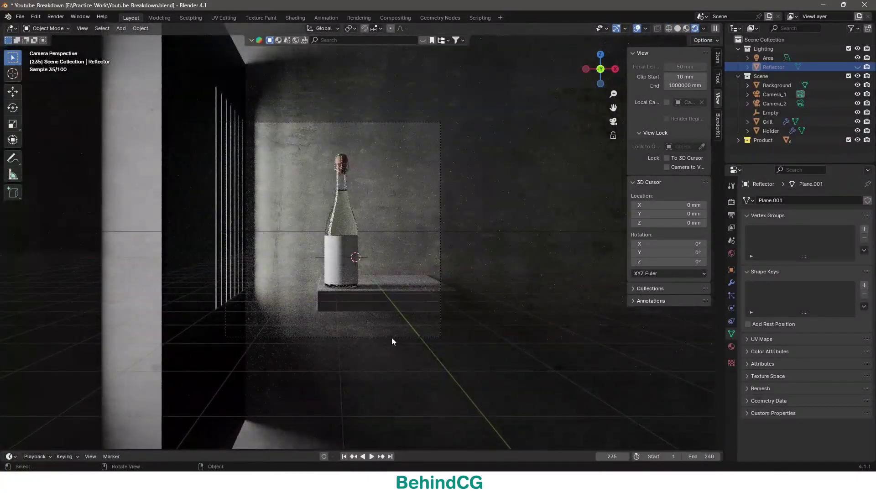
{"action": "scroll", "coordinate": [392, 337], "scroll_direction": "up", "scroll_amount": 2}
{"action": "key", "text": "z"}
{"action": "left_click", "coordinate": [470, 313]}
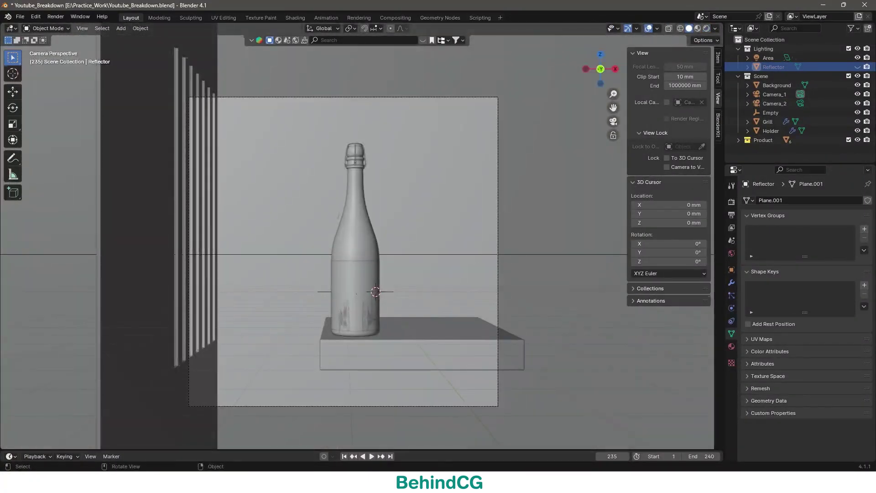
{"action": "key", "text": "z"}
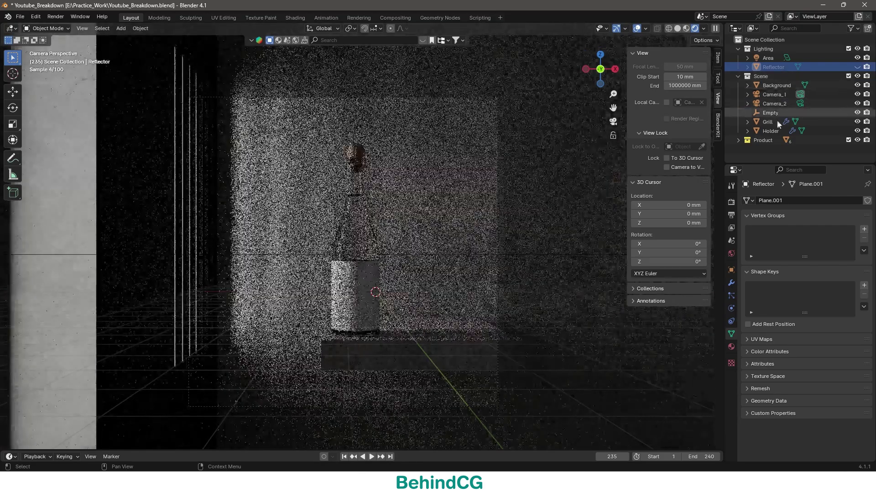
Set Camera_1's Passepartout to 1.0, recentre the frame, and show the Reflector again
{"action": "left_click", "coordinate": [774, 94]}
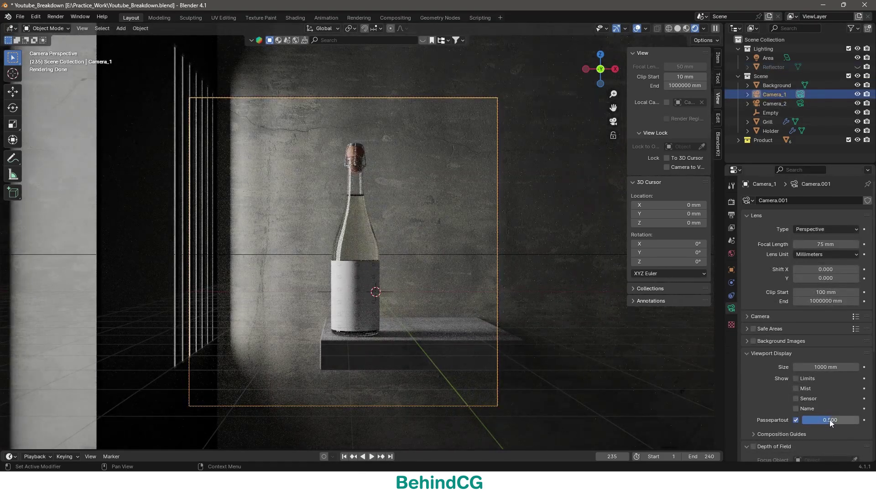
{"action": "left_click_drag", "start_coordinate": [829, 420], "coordinate": [856, 420]}
{"action": "left_click", "coordinate": [743, 353]}
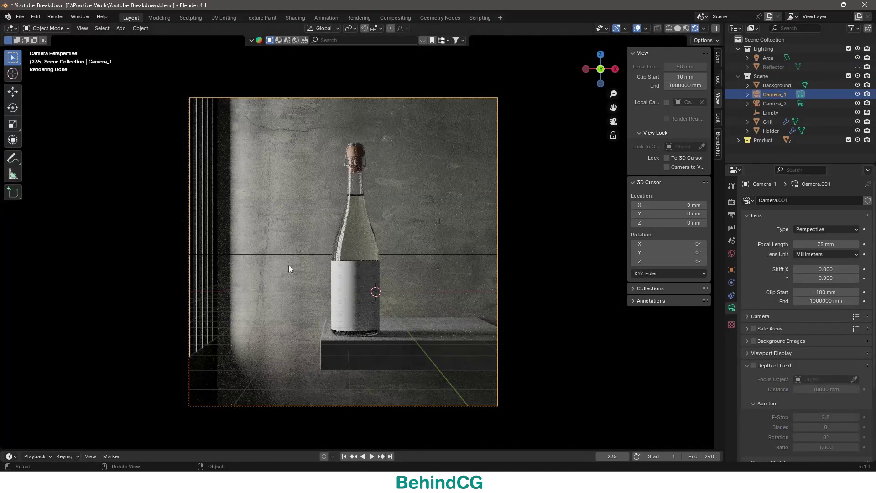
{"action": "scroll", "coordinate": [294, 266], "scroll_direction": "up", "scroll_amount": 1}
{"action": "middle_click_drag", "start_coordinate": [313, 269], "coordinate": [384, 224], "text": "shift"}
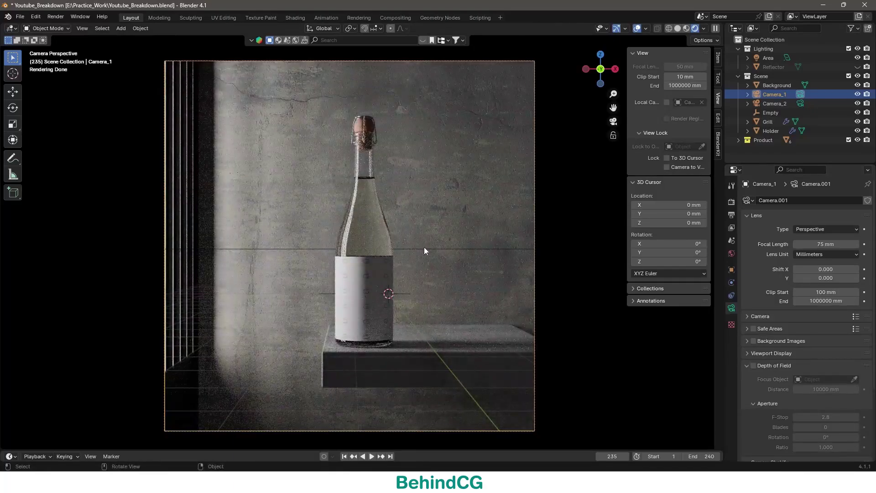
{"action": "left_click", "coordinate": [858, 66]}
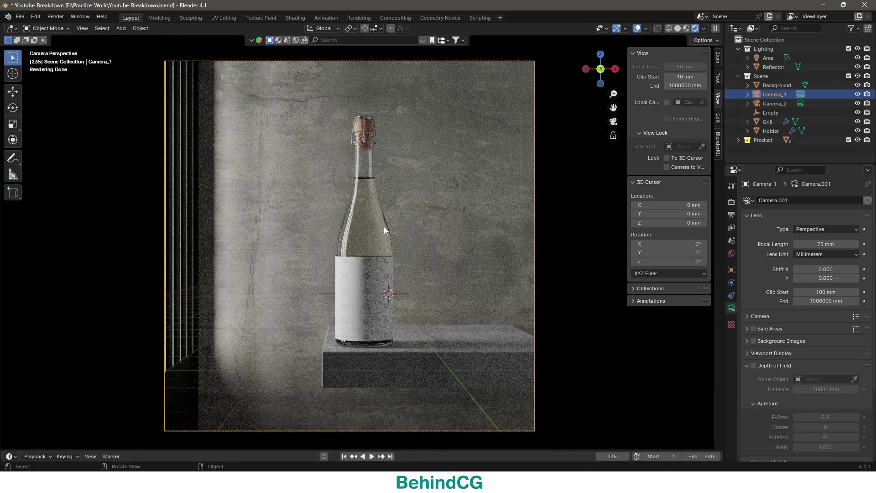
{"action": "key", "text": "r"}
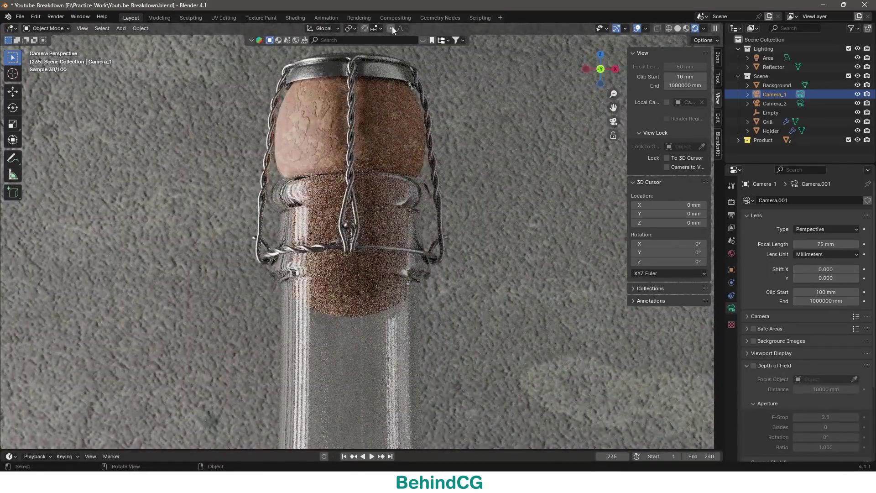
{"action": "left_click", "coordinate": [823, 67]}
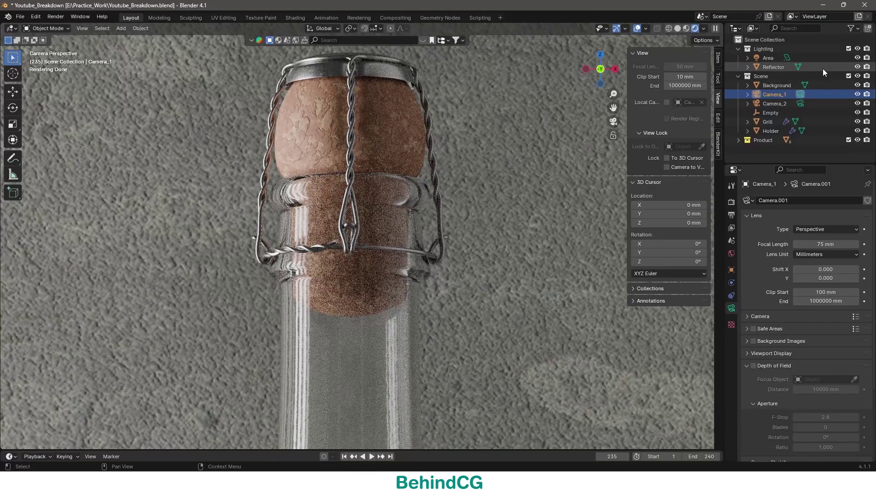
{"action": "left_click", "coordinate": [865, 67]}
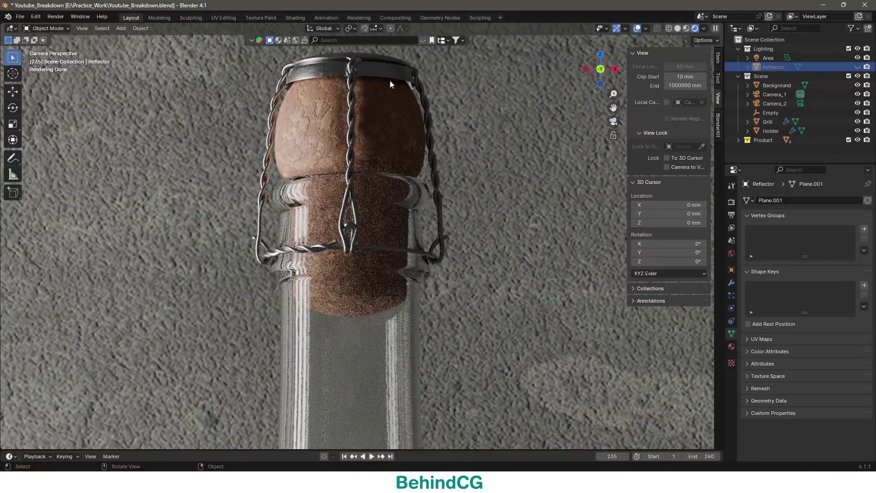
{"action": "left_click", "coordinate": [858, 66]}
{"action": "scroll", "coordinate": [459, 195], "scroll_direction": "down", "scroll_amount": 4}
{"action": "scroll", "coordinate": [426, 294], "scroll_direction": "down", "scroll_amount": 3}
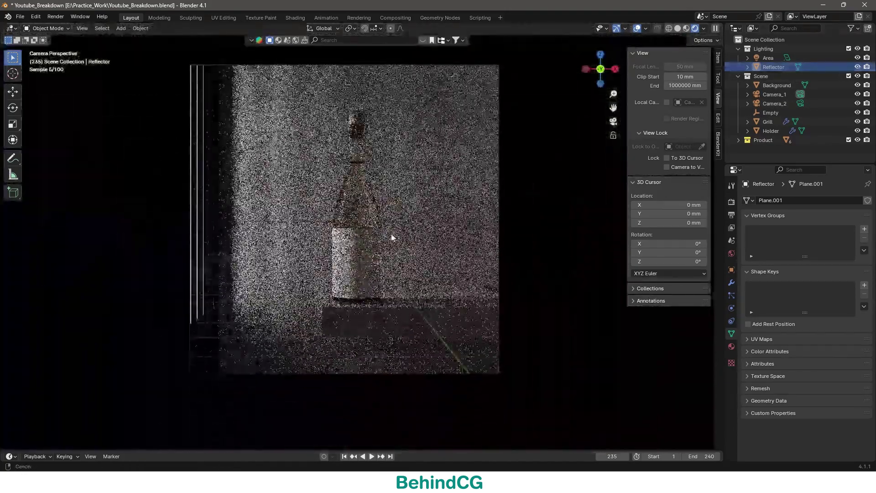
{"action": "mouse_move", "coordinate": [436, 276]}
{"action": "middle_mouse_down", "text": "shift"}
{"action": "mouse_move", "coordinate": [438, 295]}
{"action": "mouse_move", "coordinate": [437, 274]}
{"action": "mouse_move", "coordinate": [453, 294]}
{"action": "middle_mouse_up", "text": "shift"}
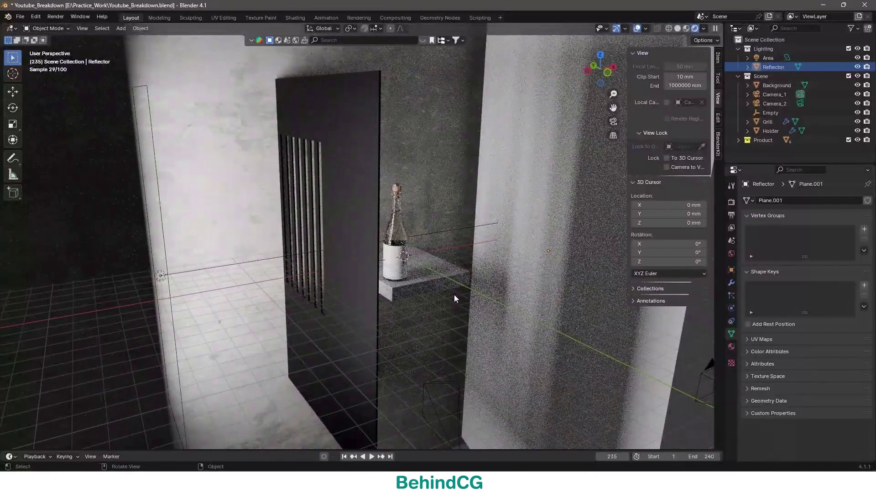
{"action": "key", "text": "KP_0"}
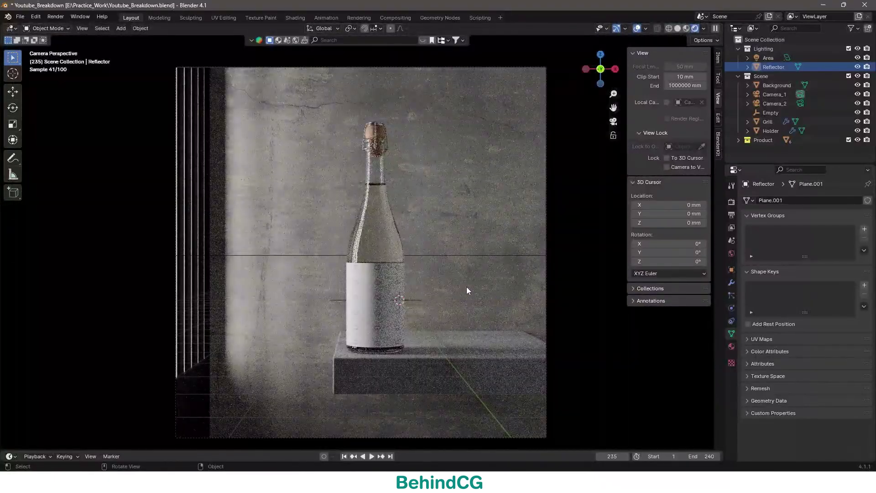
Load brown_photostudio_01_2k.hdr from the HDRIs folder as the World's Environment Texture
{"action": "left_click", "coordinate": [731, 253]}
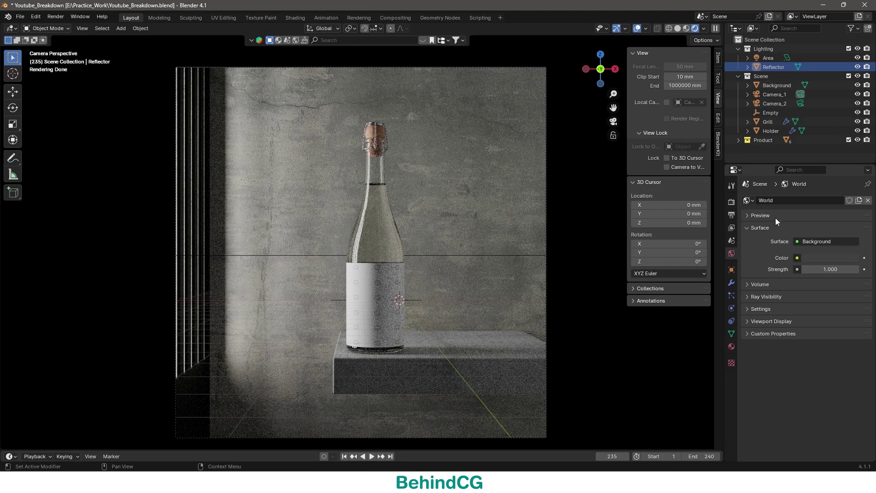
{"action": "left_click", "coordinate": [797, 258]}
{"action": "left_click", "coordinate": [627, 299]}
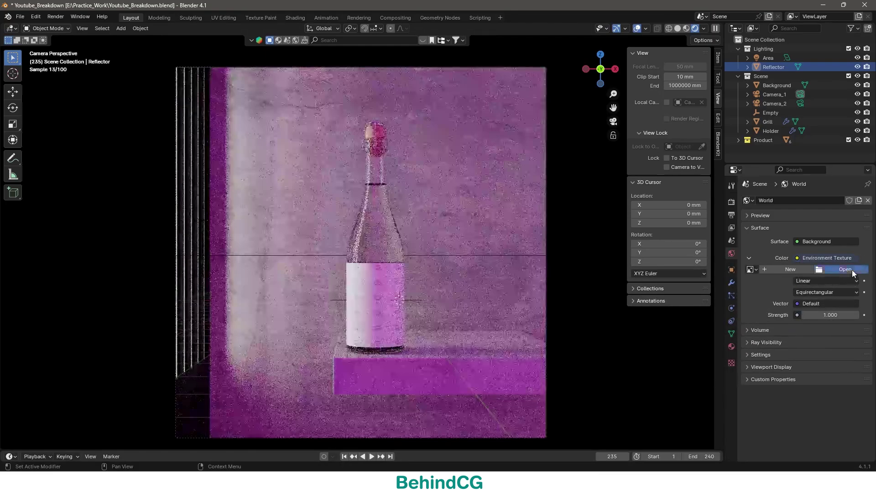
{"action": "left_click", "coordinate": [853, 270]}
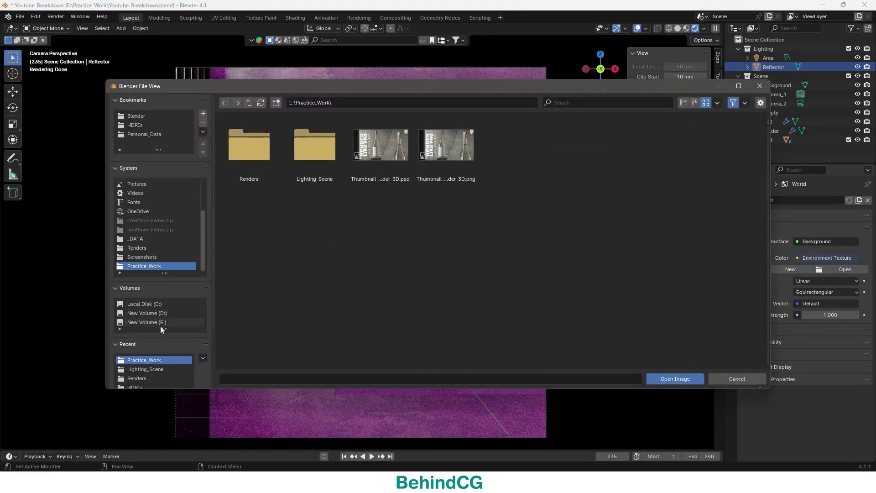
{"action": "left_click", "coordinate": [158, 383]}
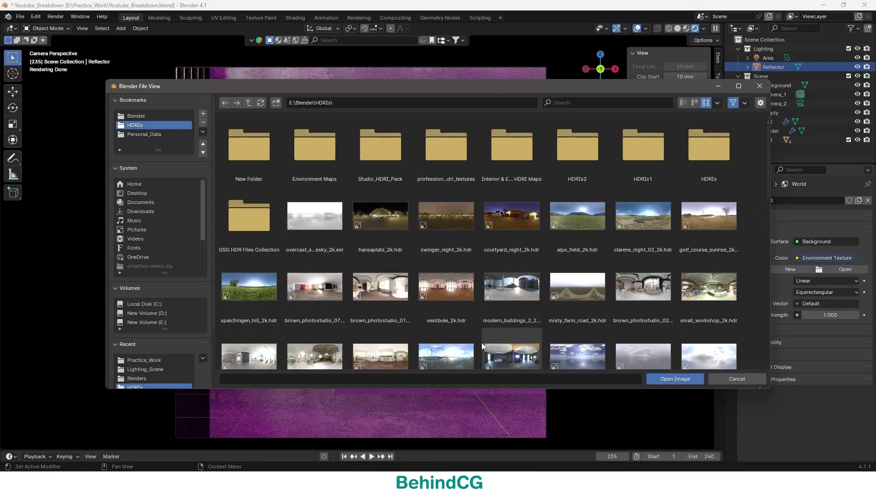
{"action": "double_click", "coordinate": [380, 284]}
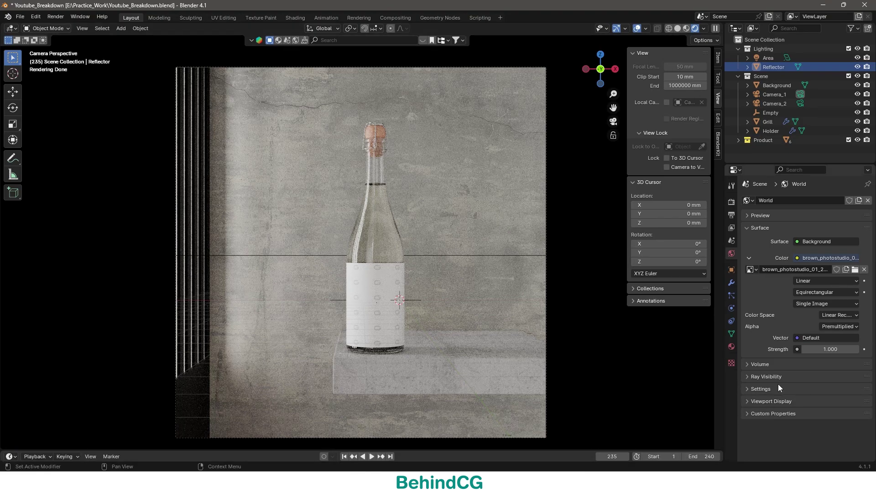
Set World Strength to 0.1, briefly try 0, then restore 0.1 and recentre the bottle
{"action": "left_click", "coordinate": [832, 349]}
{"action": "type", "text": "0.1"}
{"action": "key", "text": "Return"}
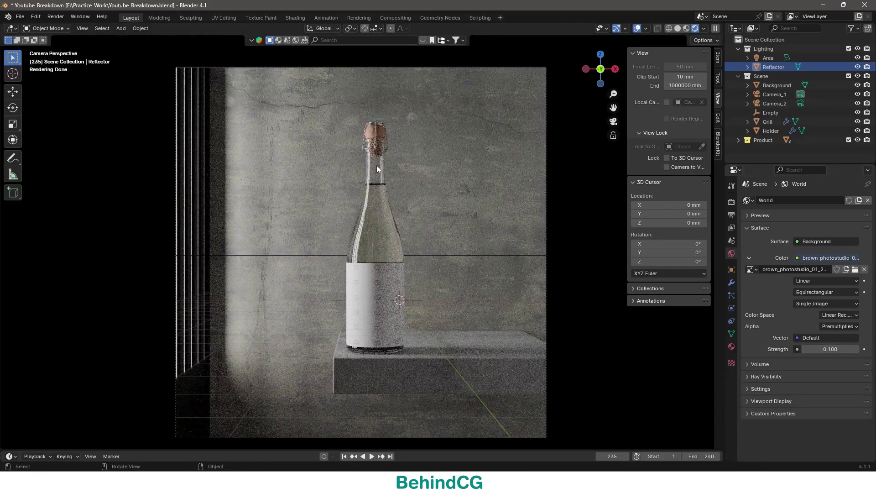
{"action": "scroll", "coordinate": [377, 165], "scroll_direction": "up", "scroll_amount": 3}
{"action": "scroll", "coordinate": [397, 206], "scroll_direction": "up", "scroll_amount": 2}
{"action": "scroll", "coordinate": [418, 253], "scroll_direction": "up", "scroll_amount": 2}
{"action": "scroll", "coordinate": [438, 298], "scroll_direction": "up", "scroll_amount": 2}
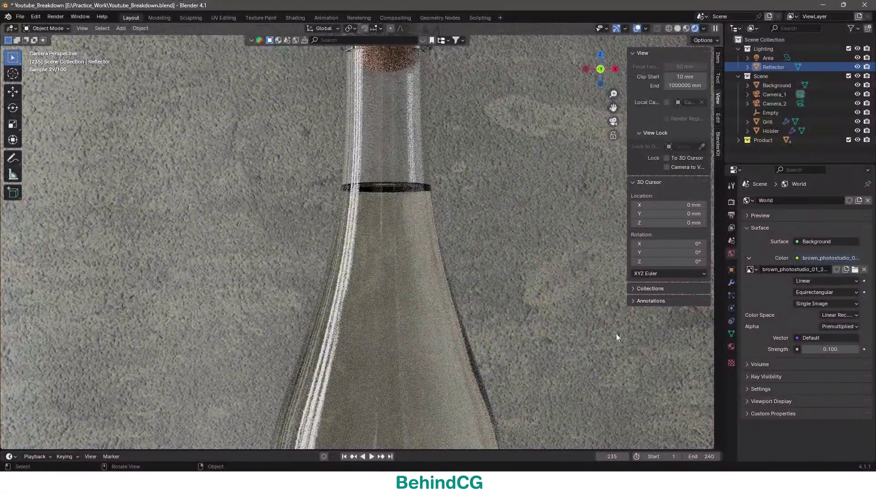
{"action": "scroll", "coordinate": [406, 214], "scroll_direction": "up", "scroll_amount": 2}
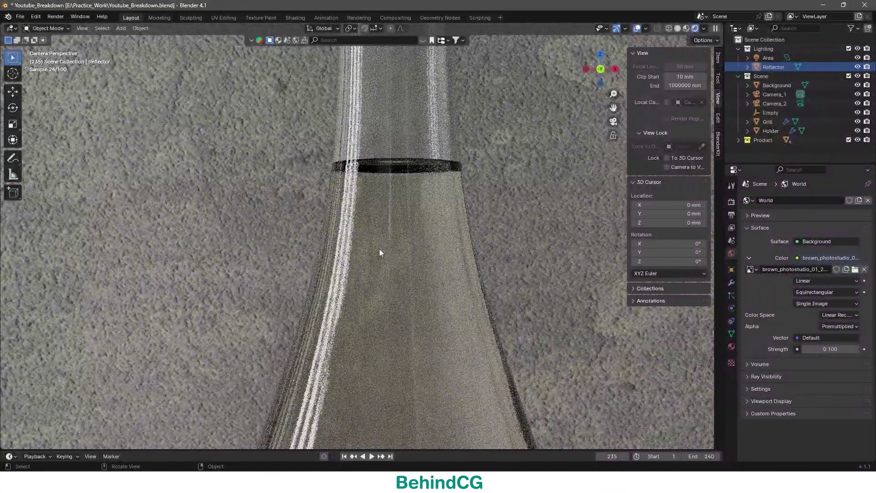
{"action": "scroll", "coordinate": [381, 252], "scroll_direction": "down", "scroll_amount": 3}
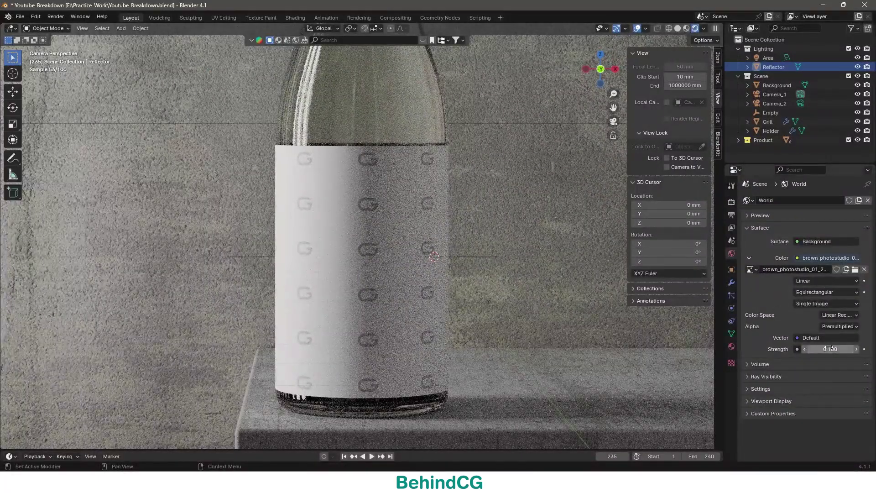
{"action": "key", "text": "BackSpace"}
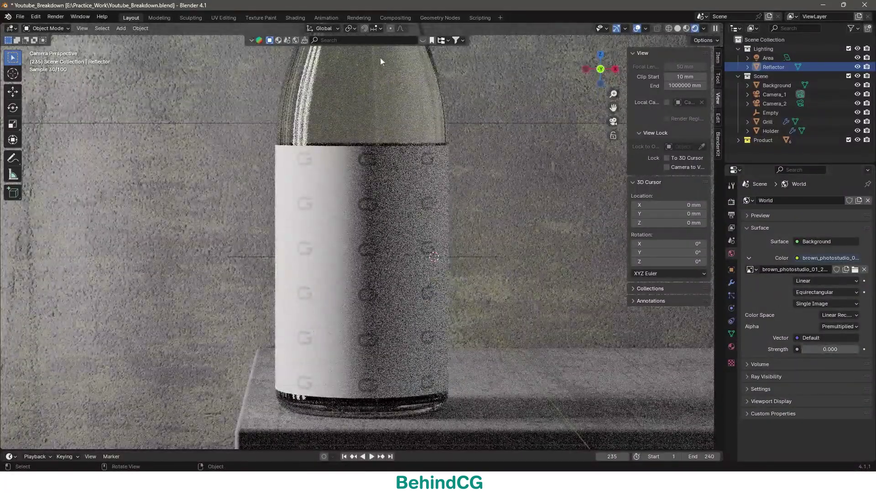
{"action": "scroll", "coordinate": [359, 108], "scroll_direction": "up", "scroll_amount": 3}
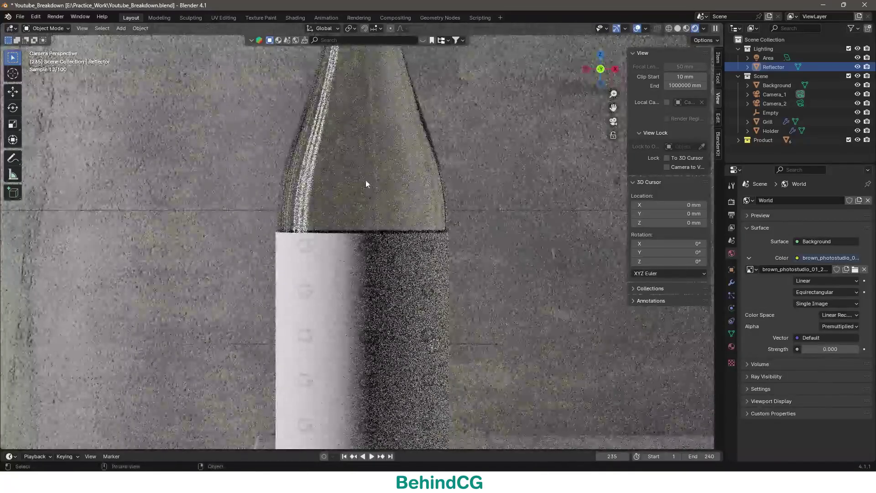
{"action": "left_click", "coordinate": [831, 349]}
{"action": "type", "text": "0.1"}
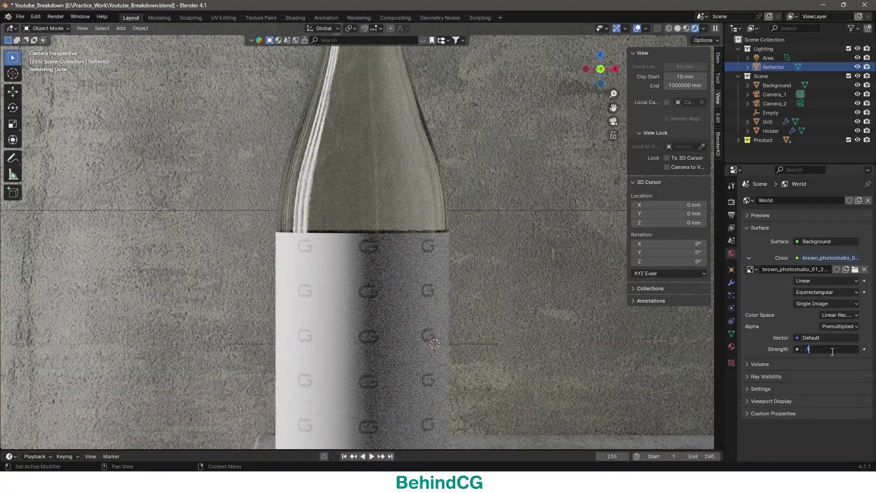
{"action": "key", "text": "Return"}
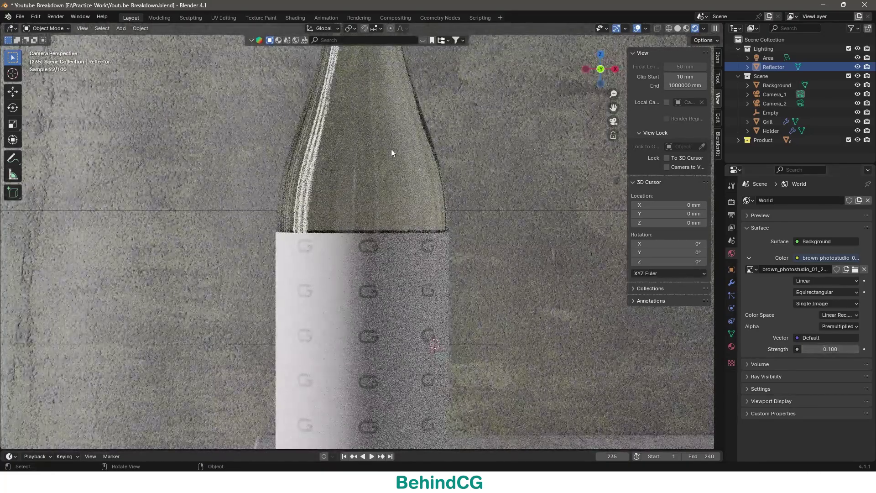
{"action": "scroll", "coordinate": [357, 216], "scroll_direction": "down", "scroll_amount": 3}
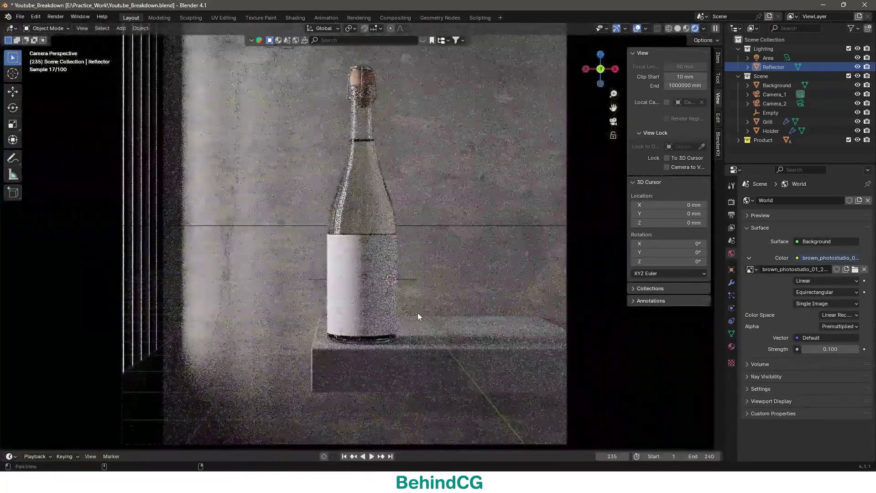
{"action": "scroll", "coordinate": [418, 313], "scroll_direction": "down", "scroll_amount": 2}
{"action": "middle_click_drag", "start_coordinate": [429, 297], "coordinate": [439, 315], "text": "shift"}
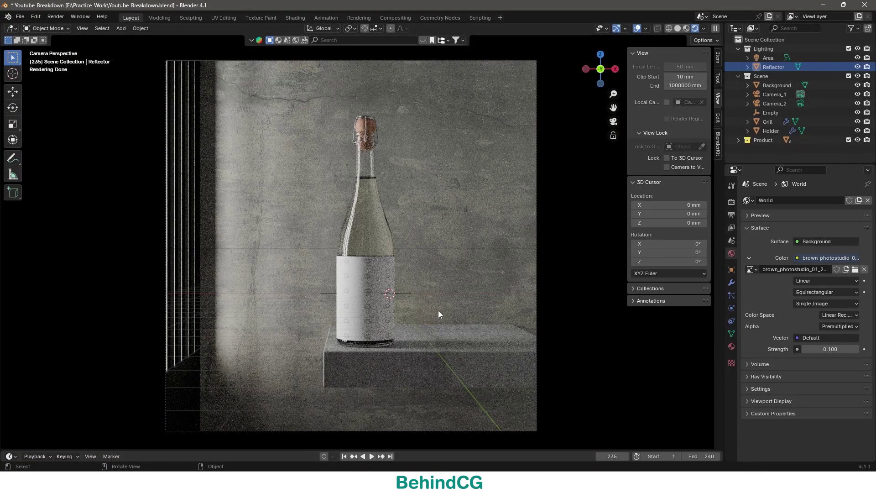
Unlink the HDRI image from the World Color input and set a low background Strength
{"action": "left_click", "coordinate": [844, 262]}
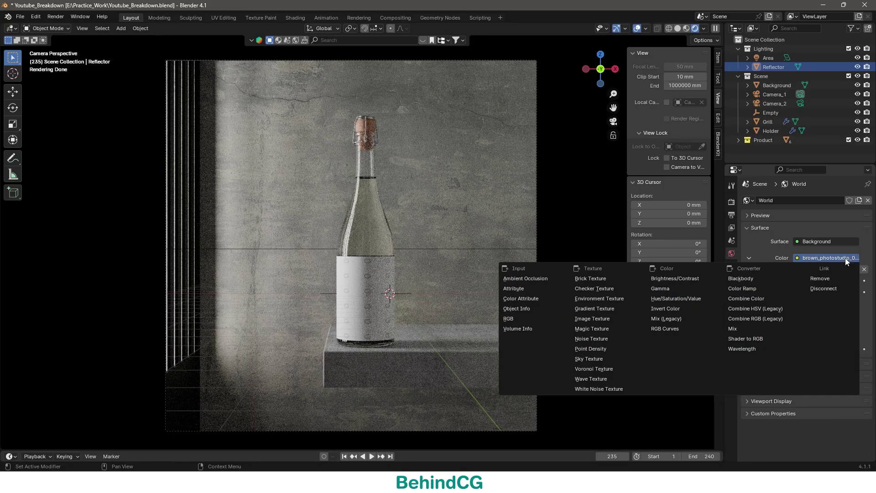
{"action": "left_click", "coordinate": [840, 275]}
{"action": "left_click", "coordinate": [830, 269]}
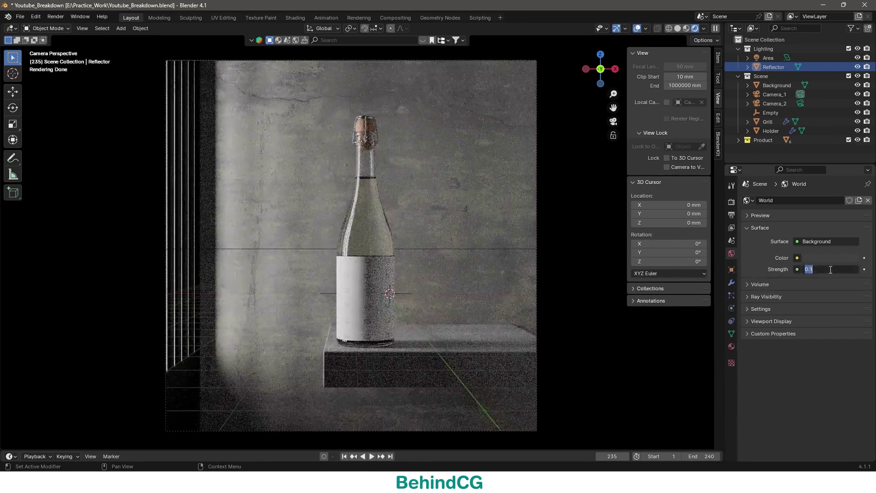
{"action": "key", "text": "Return"}
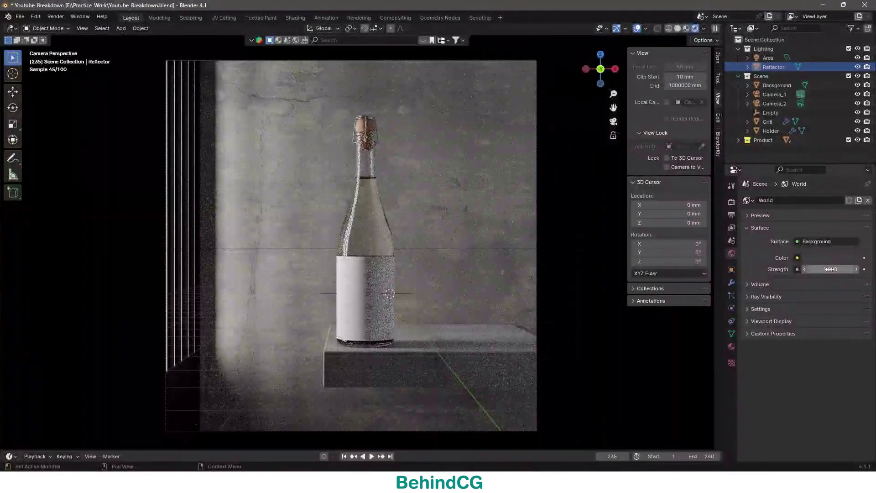